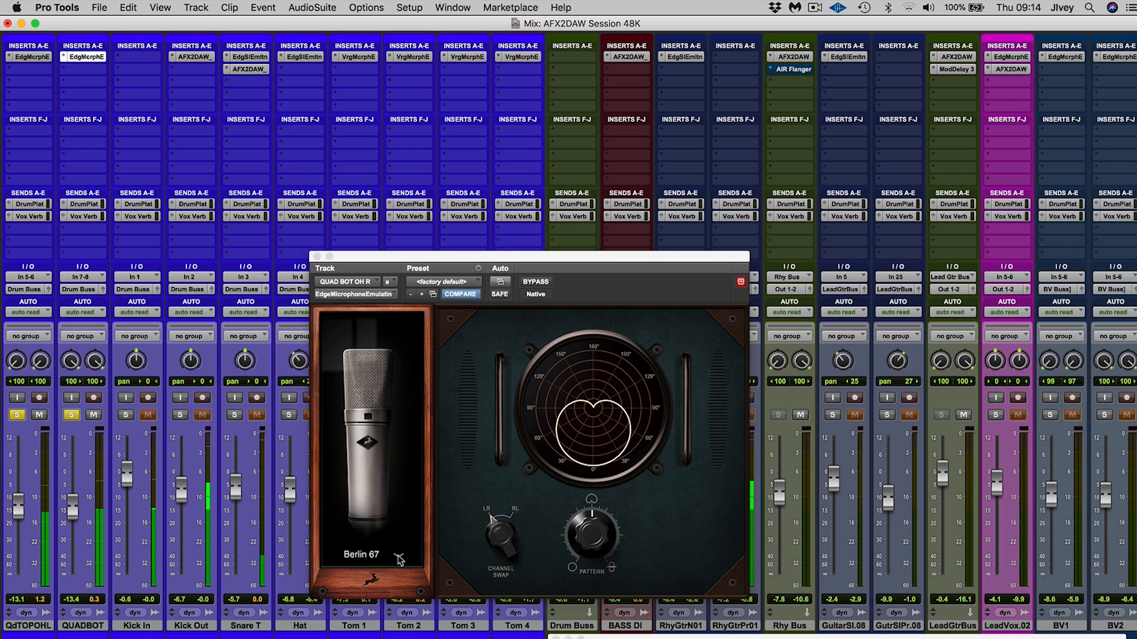
Switch the microphone emulation on both quad overhead tracks to Vienna 12 and play back the session to audition it
left_click(401, 558)
left_click(390, 523)
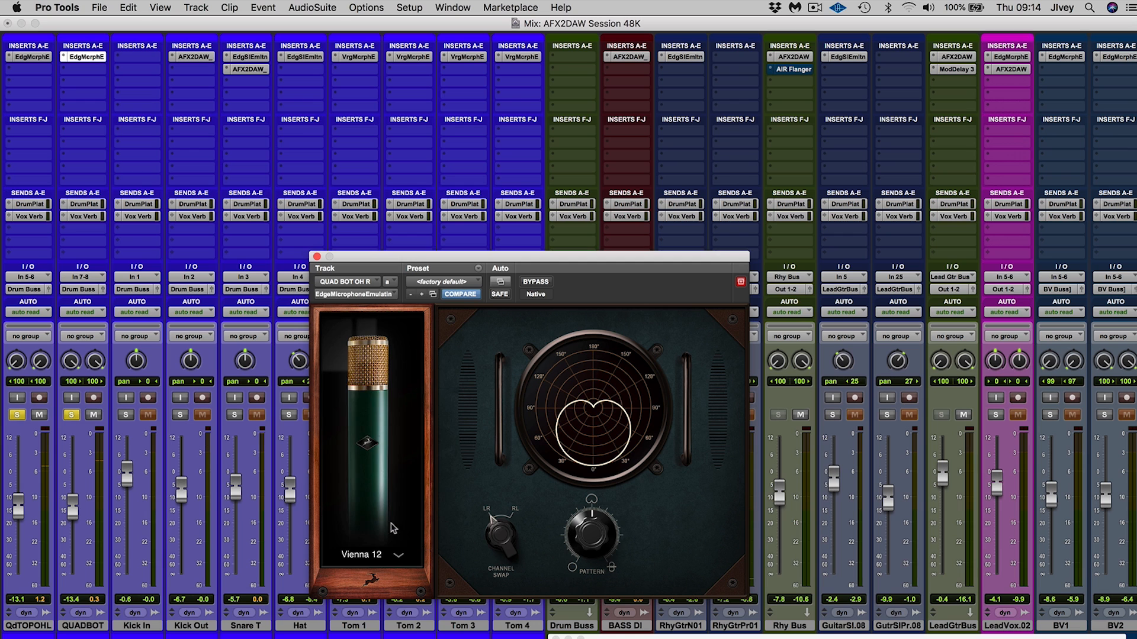
left_click(33, 57)
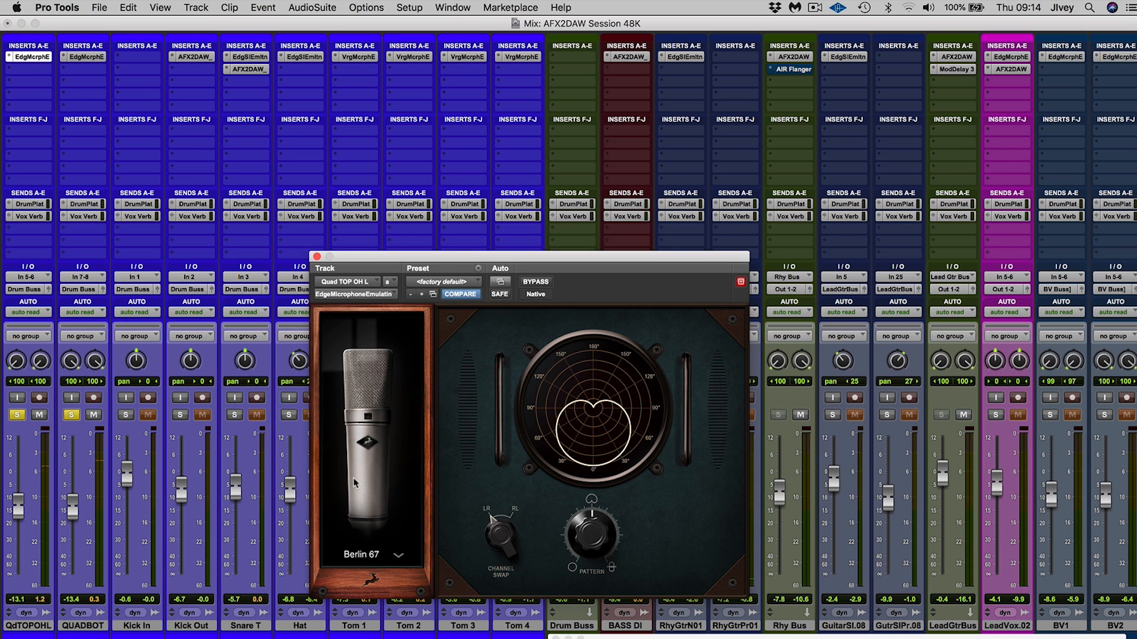
left_click(394, 551)
left_click(369, 526)
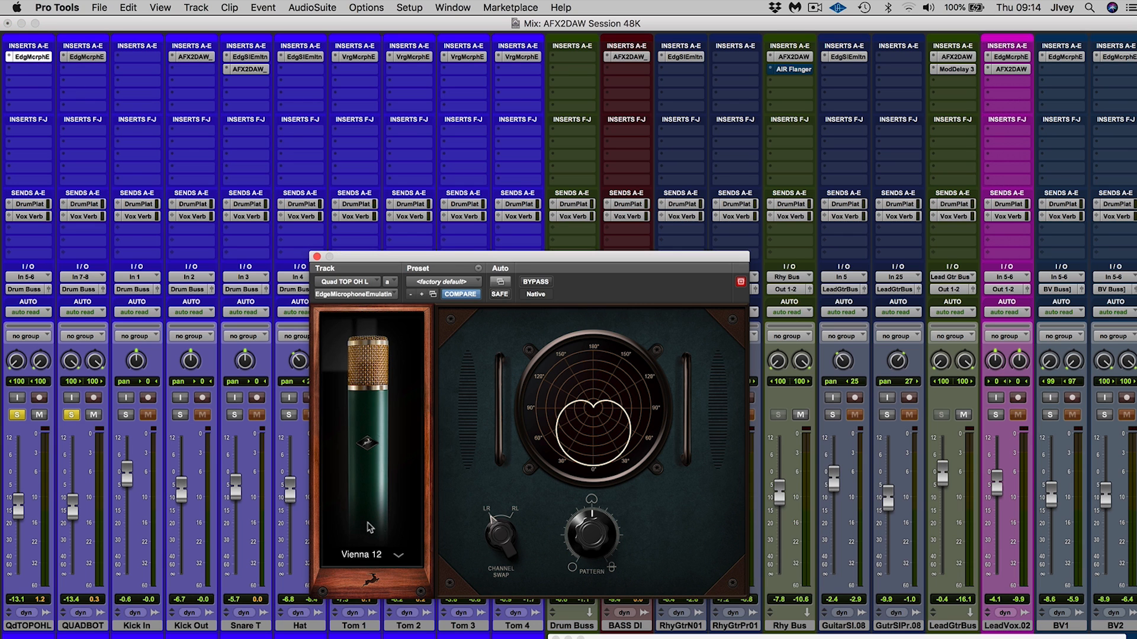
key("space")
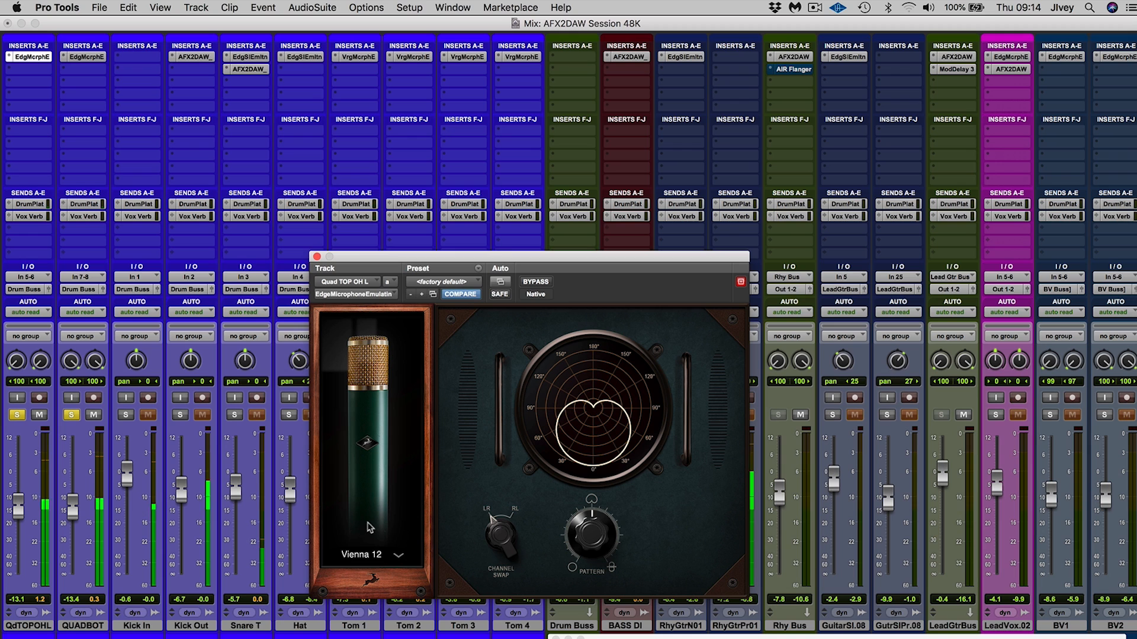
Audition the Sacramento 121R microphone emulation on both the QUAD TOP OH L and QUAD BOT OH R tracks
left_click(398, 559)
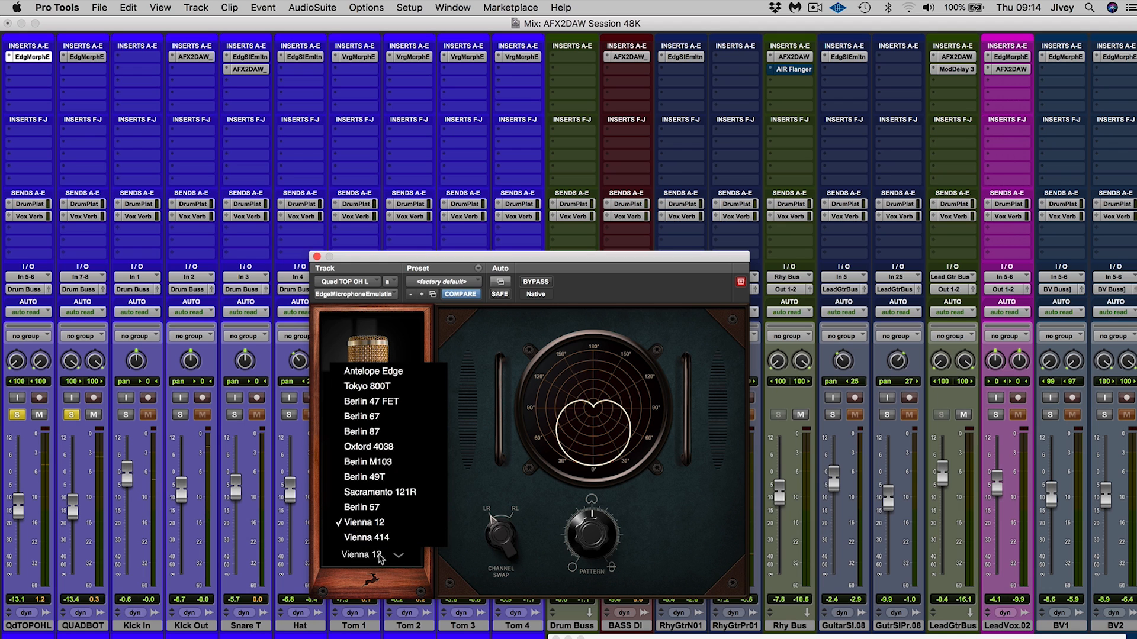
left_click(381, 492)
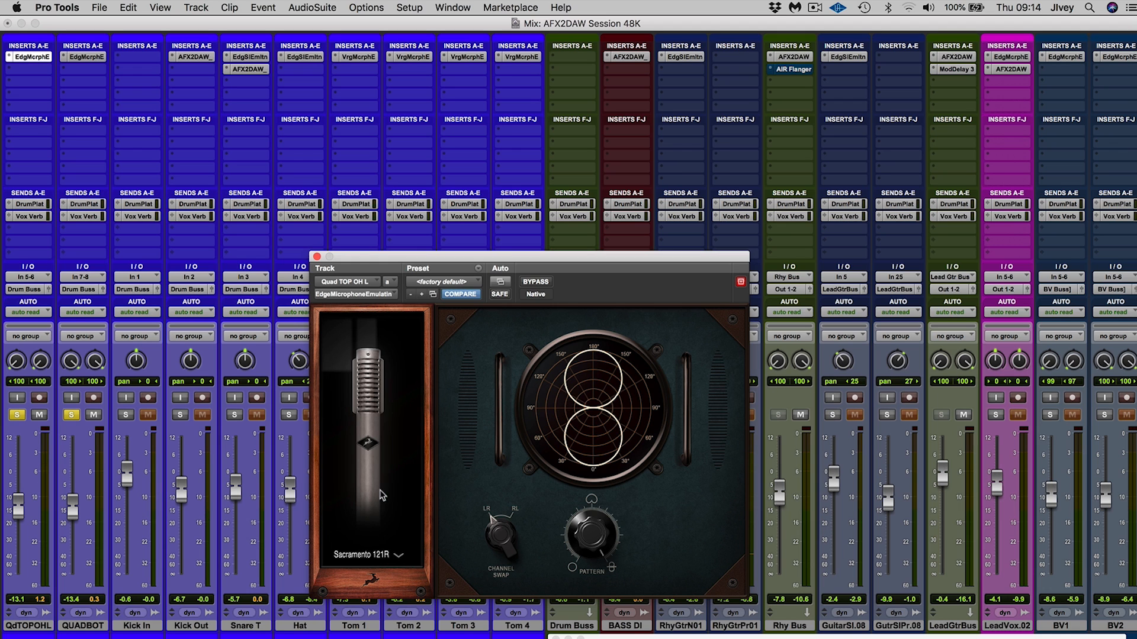
left_click(85, 58)
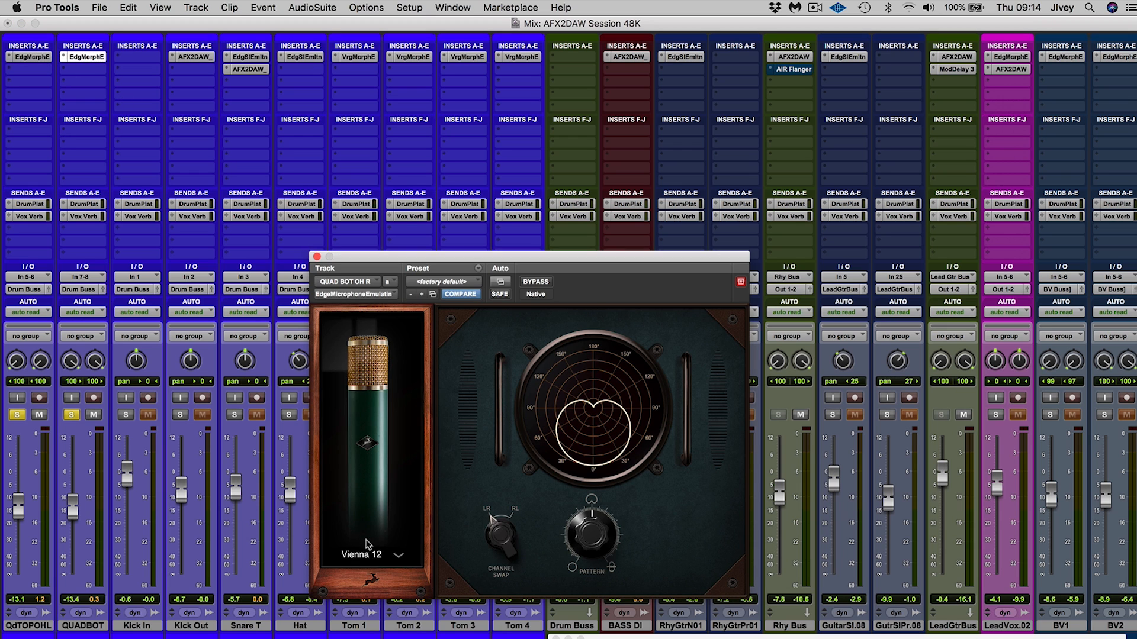
left_click(398, 555)
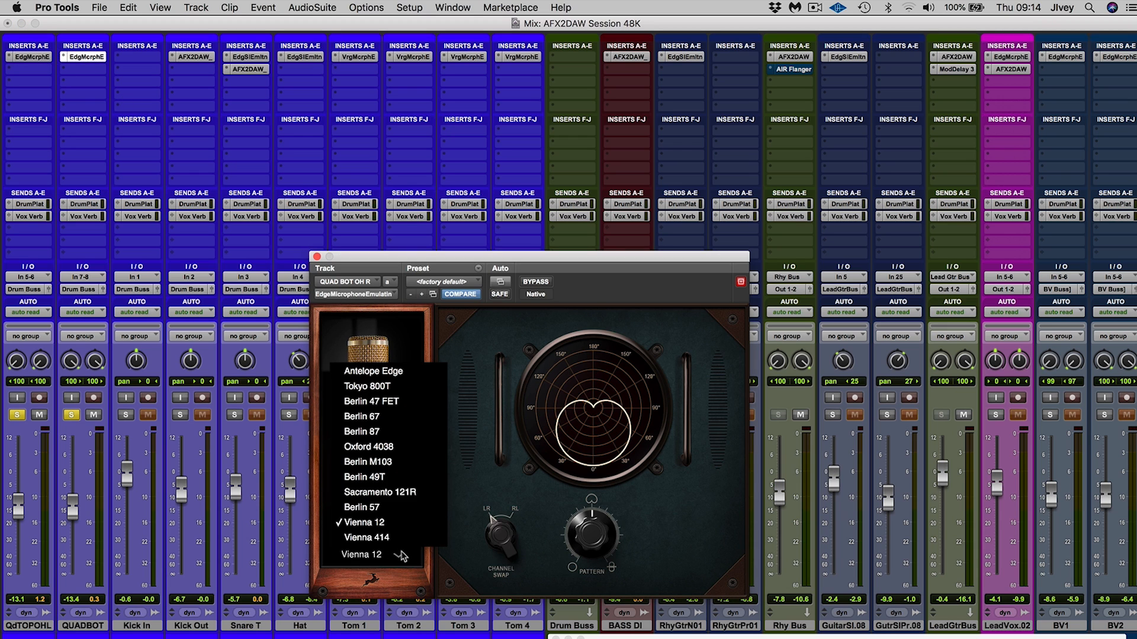
left_click(393, 496)
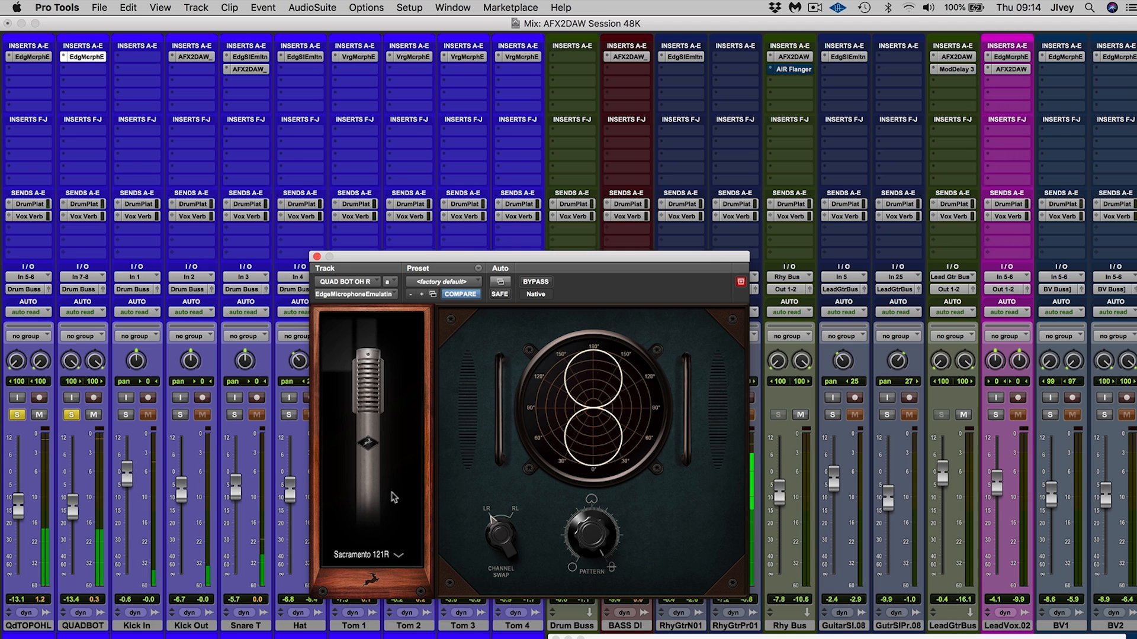
Set the microphone emulation on the bottom and top quad overhead tracks to Berlin 67
left_click(400, 559)
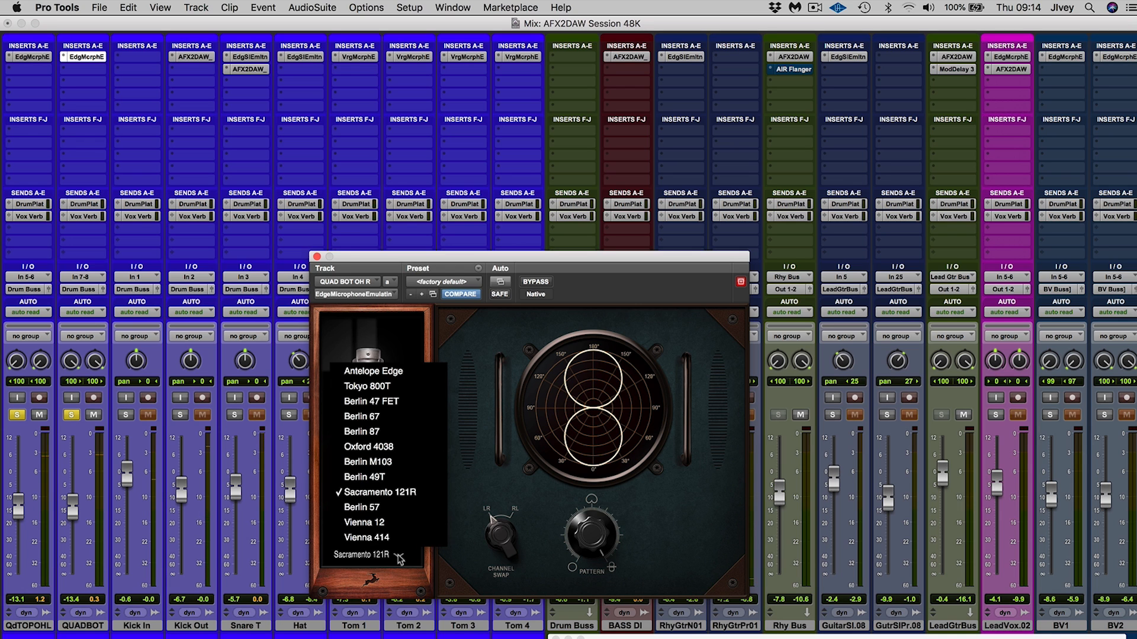
left_click(368, 417)
left_click(30, 58)
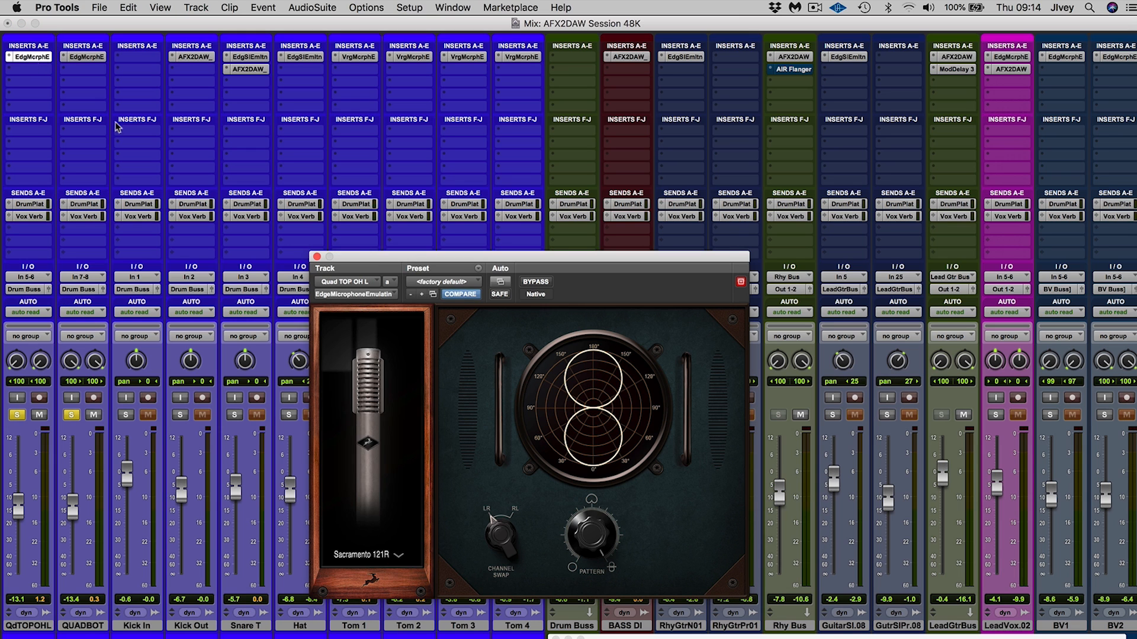
left_click(401, 559)
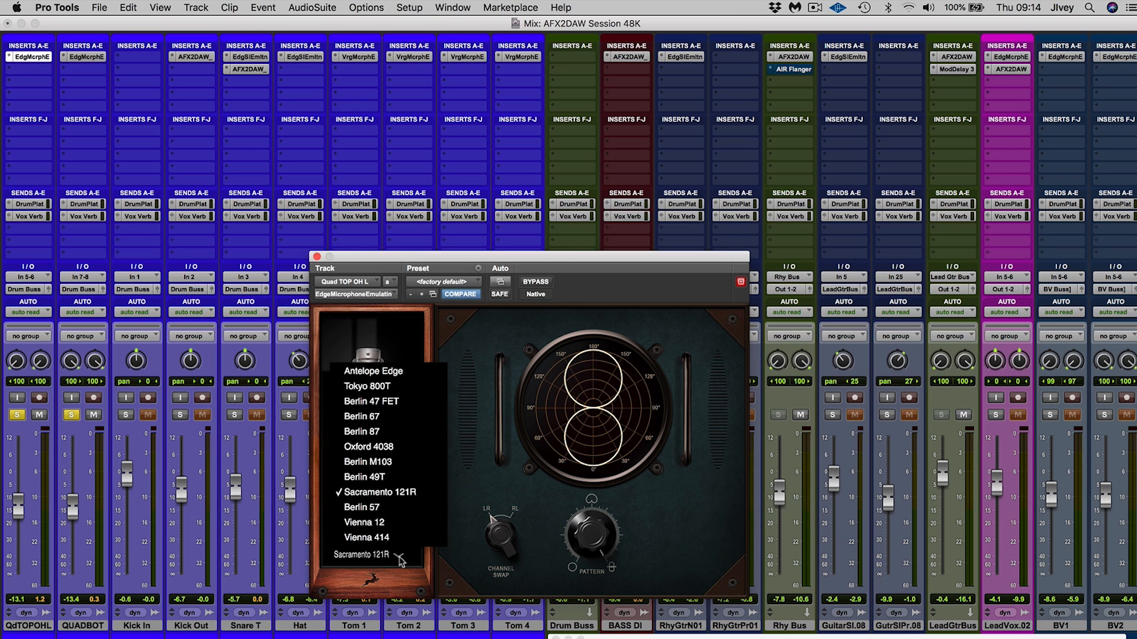
left_click(376, 419)
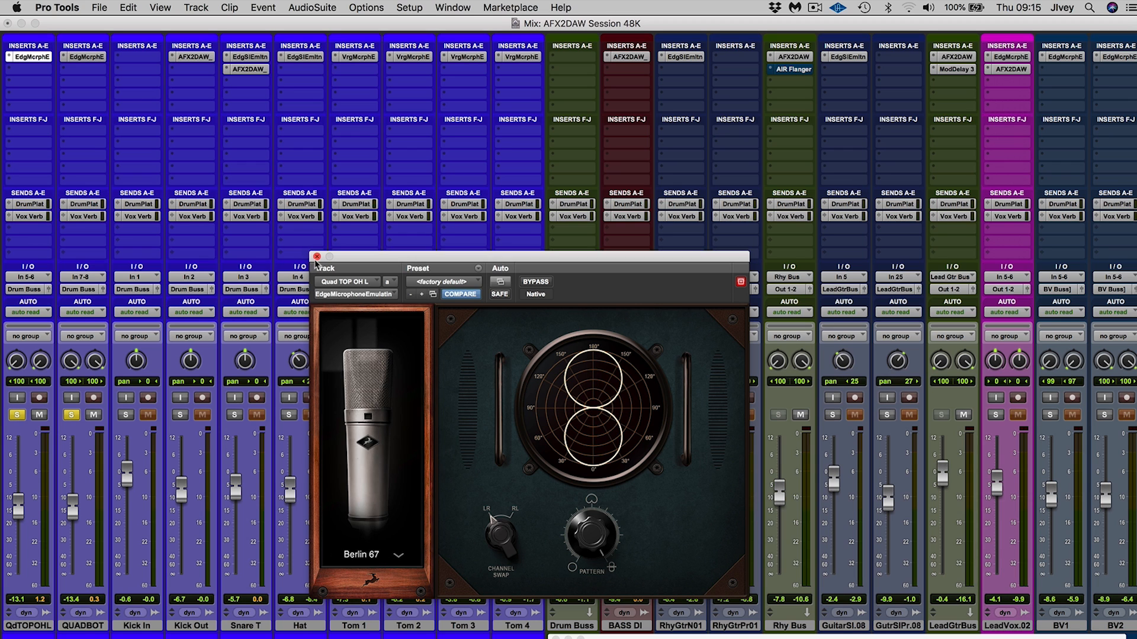
Check which microphone emulation is used on the Snare T, Hat and Tom 1 to Tom 4 tracks, and close the plug-in window
left_click(247, 57)
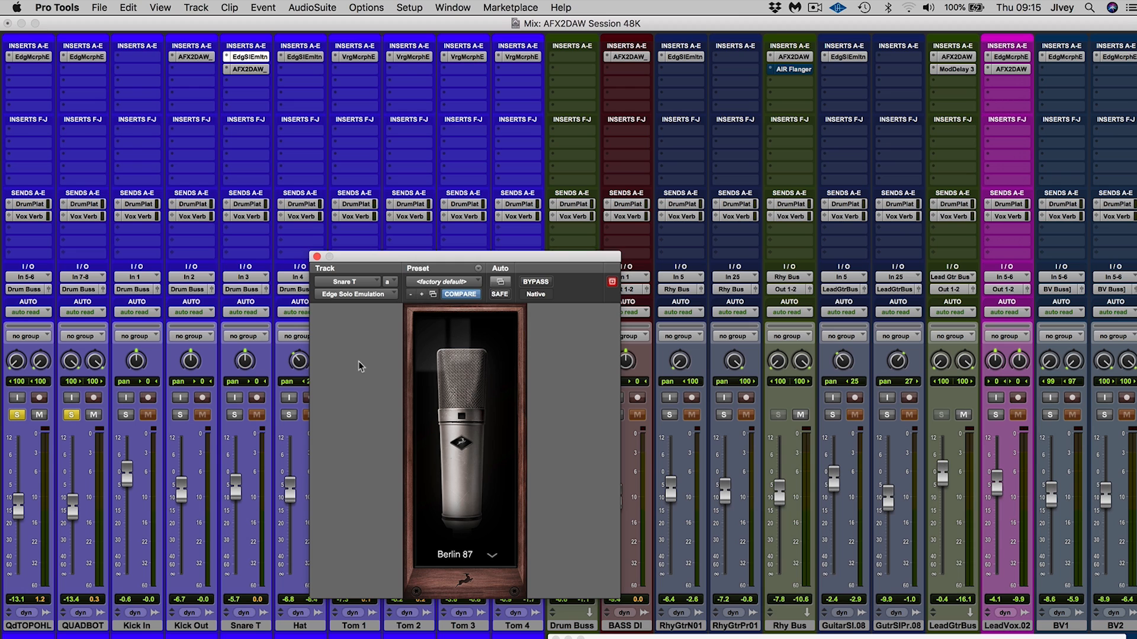
left_click(317, 257)
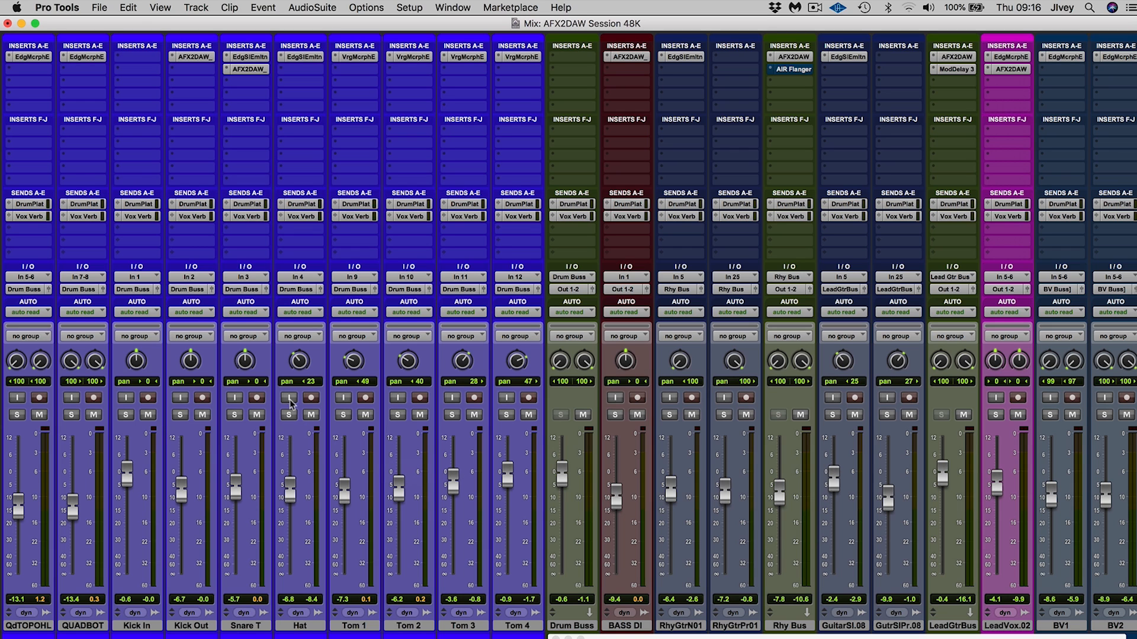
left_click(304, 57)
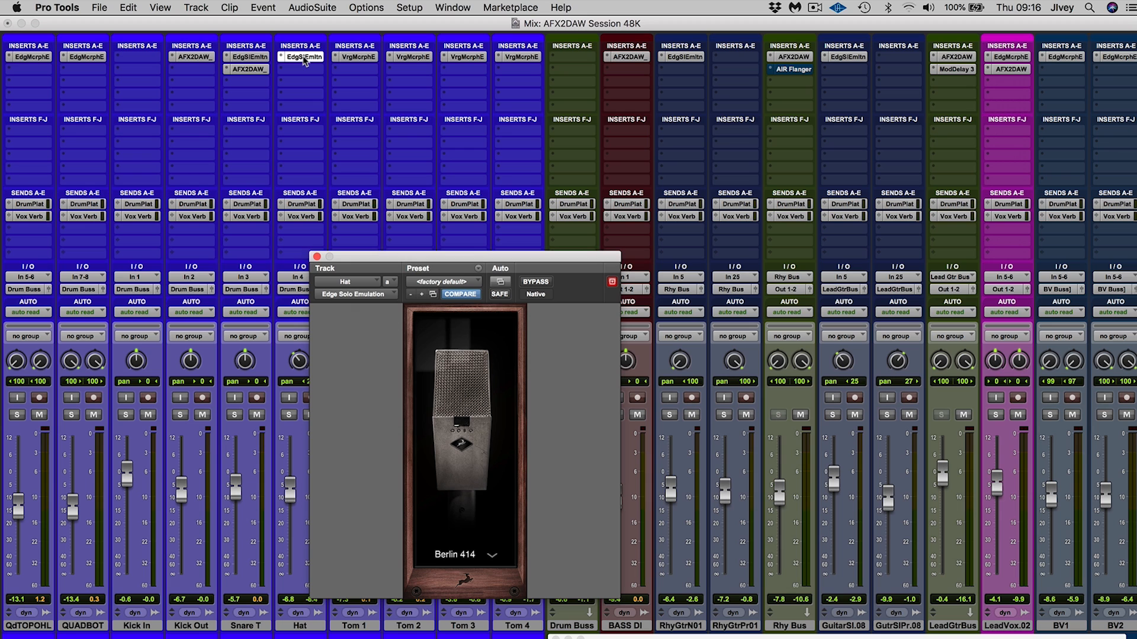
left_click(357, 59)
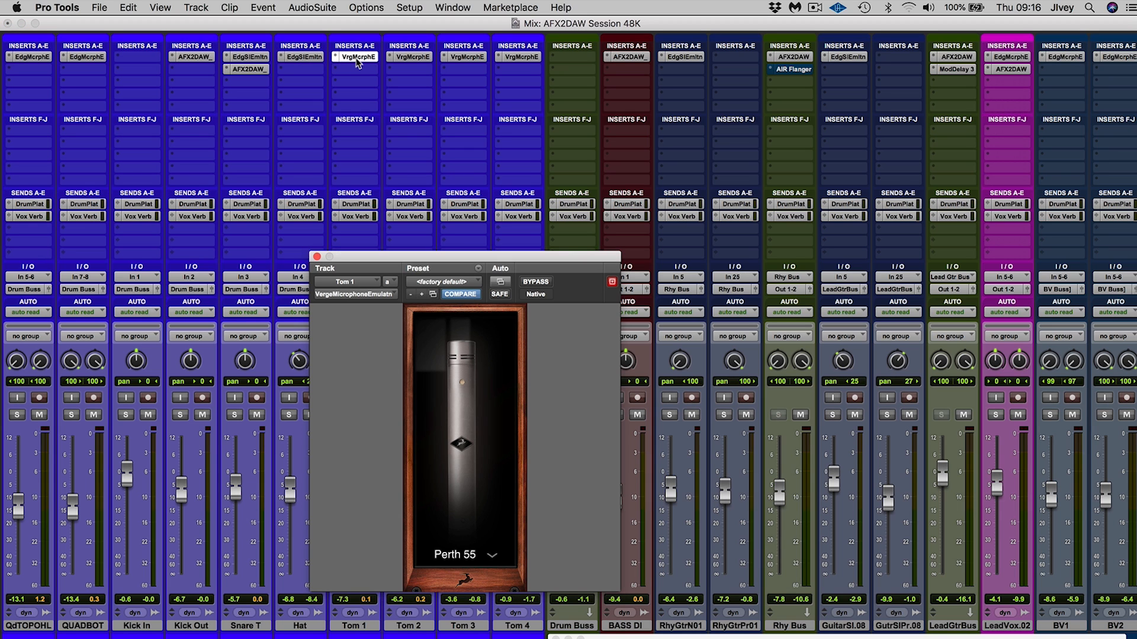
left_click(393, 58)
left_click(474, 58)
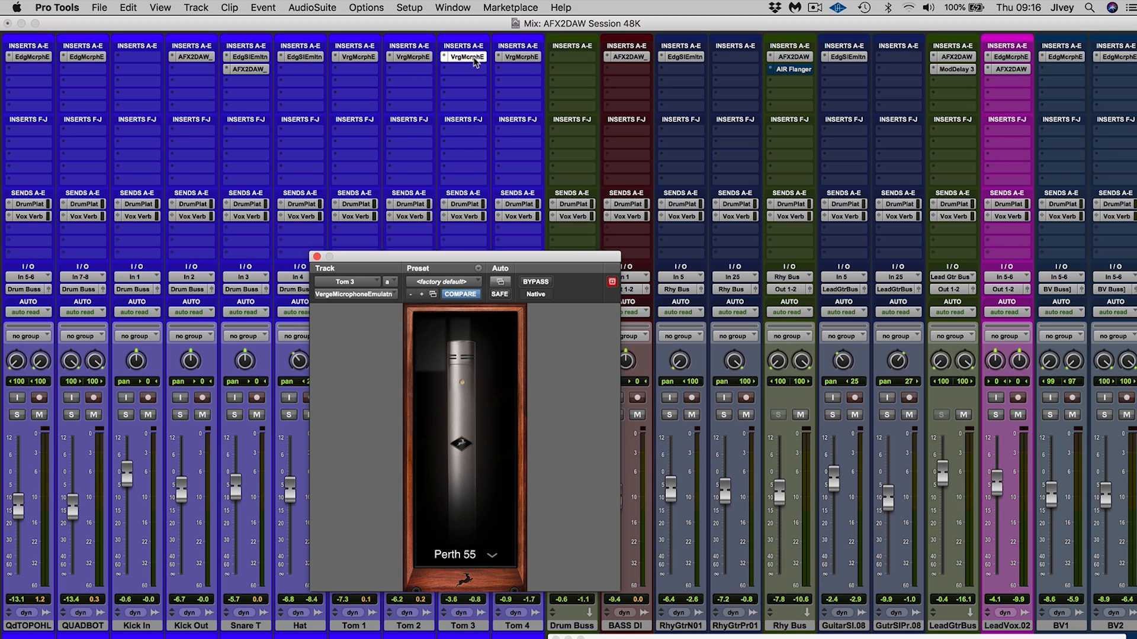
left_click(522, 57)
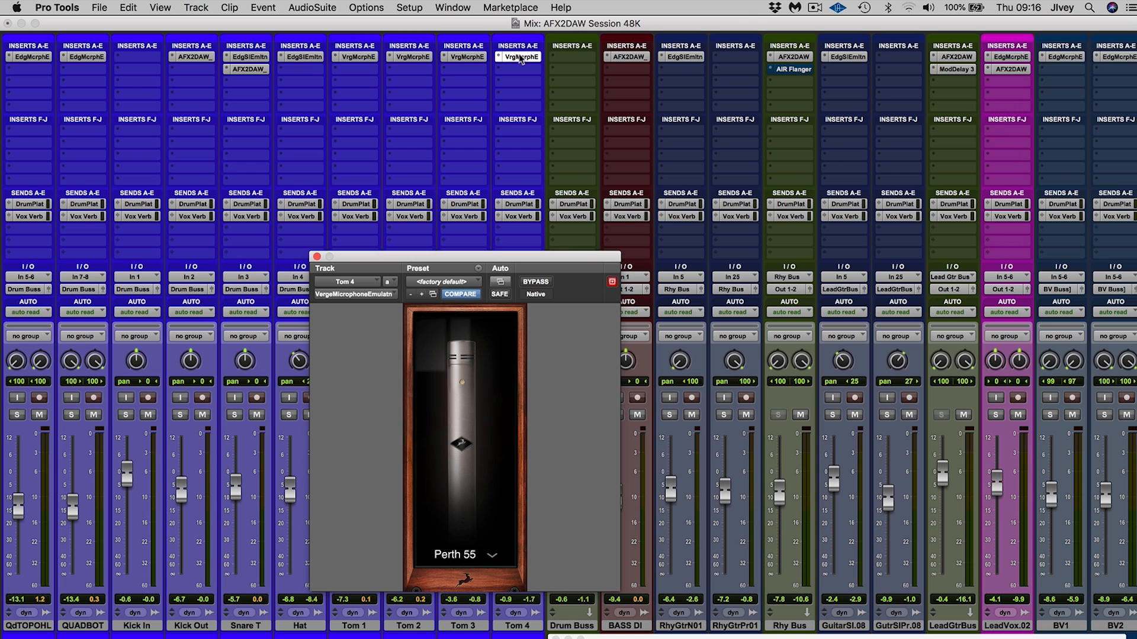
left_click(317, 257)
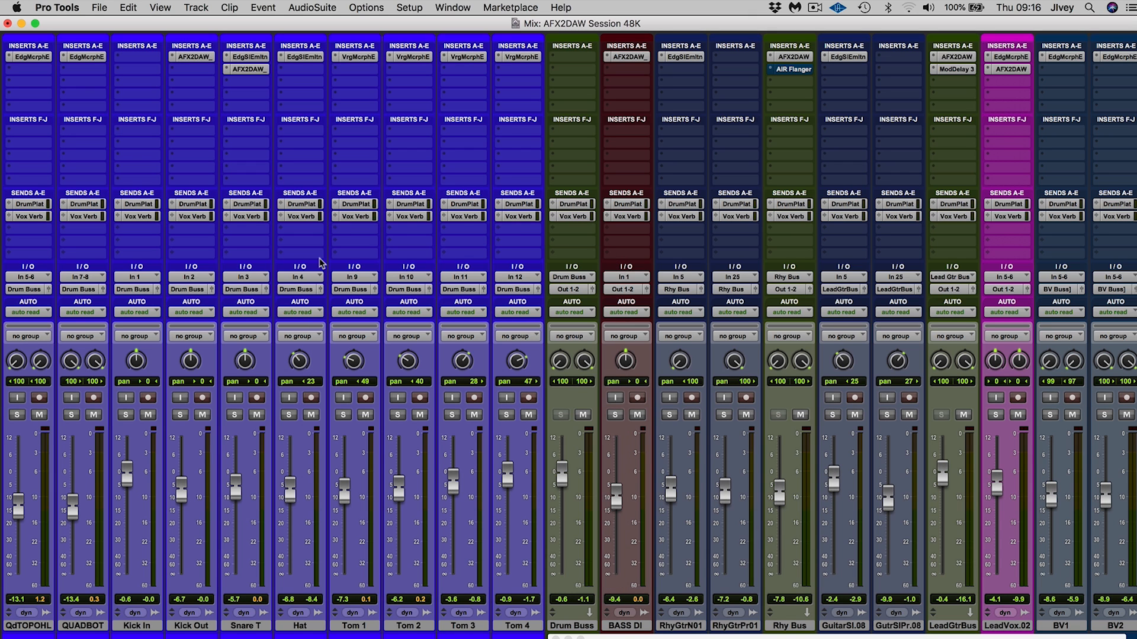
Insert the Antelope Audio AFX2DAW_MONO plug-in on the Kick In track's first insert slot and move its window clear for editing
left_click(140, 59)
mouse_move(139, 60)
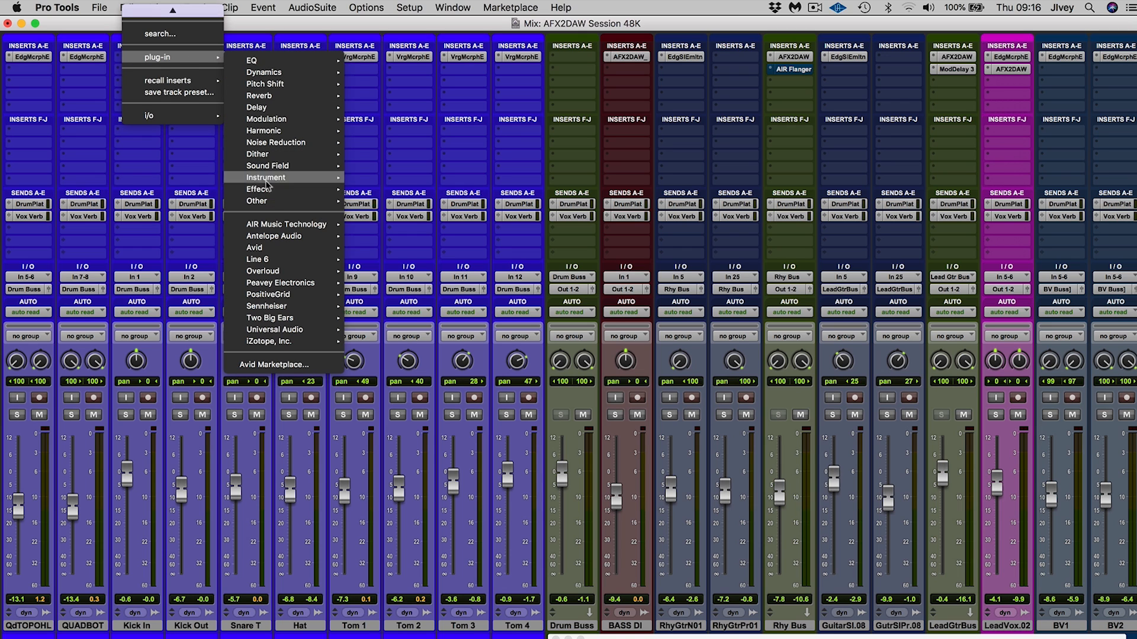
mouse_move(269, 239)
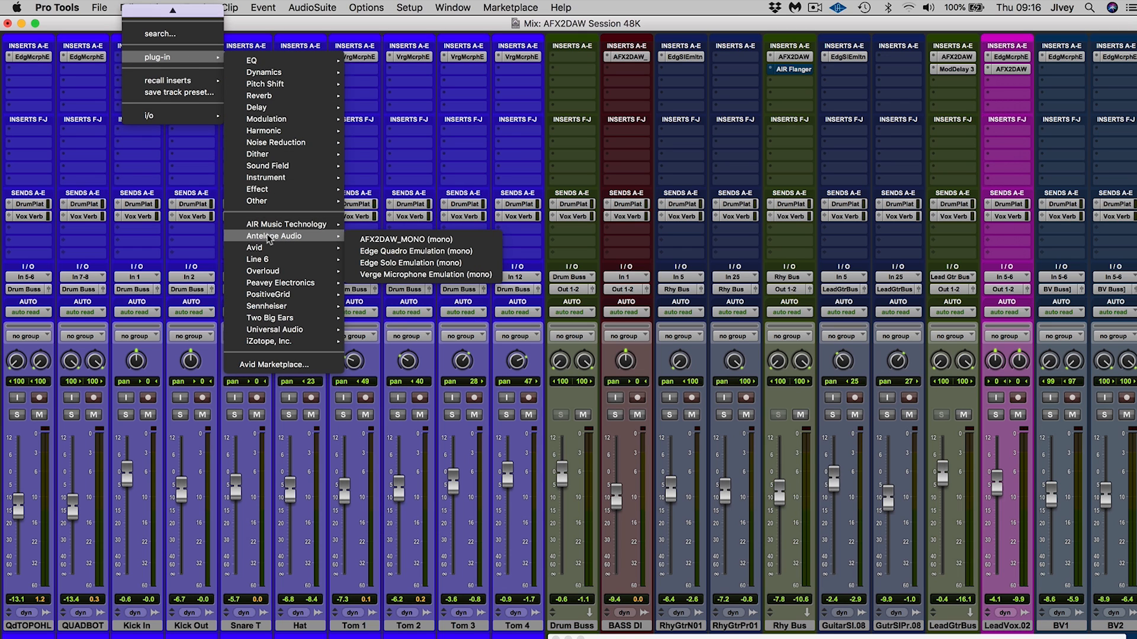
left_click(386, 241)
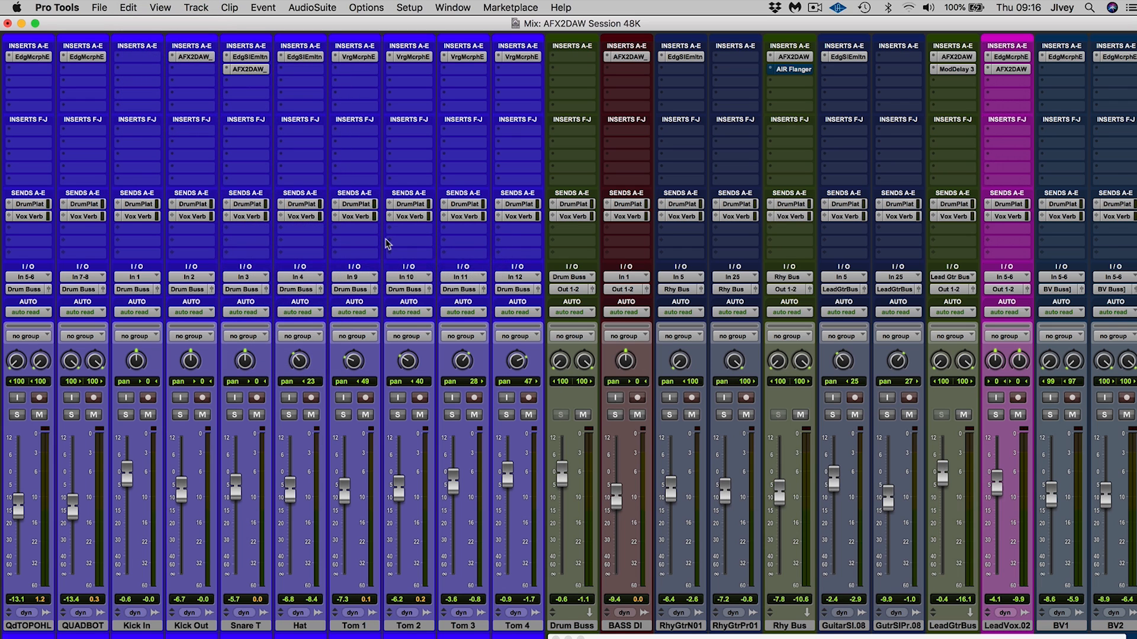
left_click_drag(450, 261, 340, 170)
left_click(283, 302)
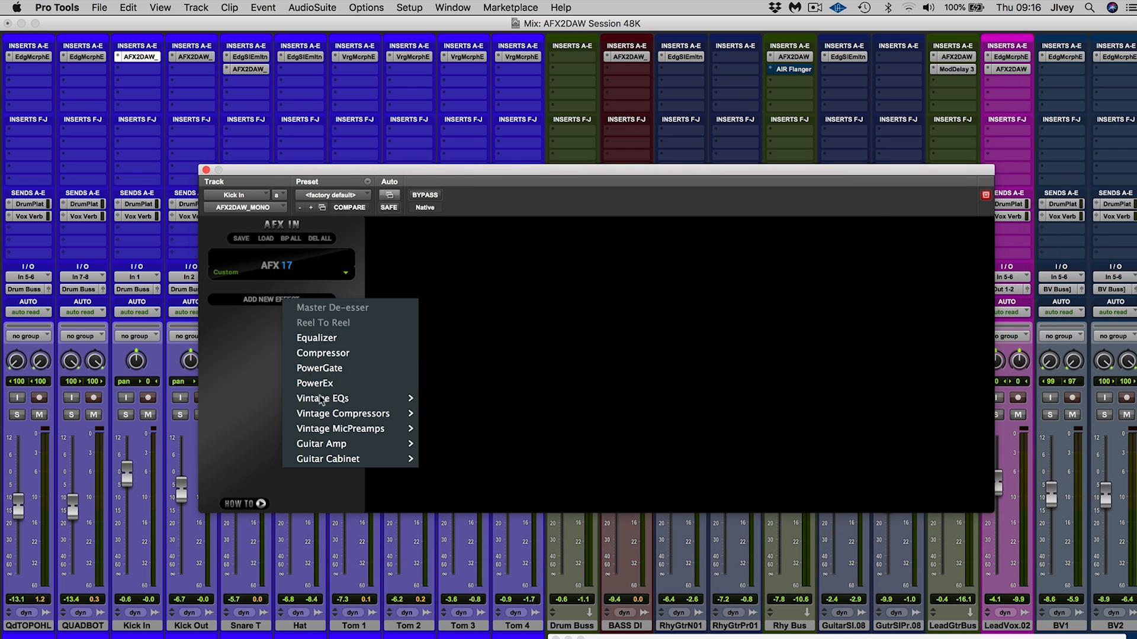
mouse_move(322, 401)
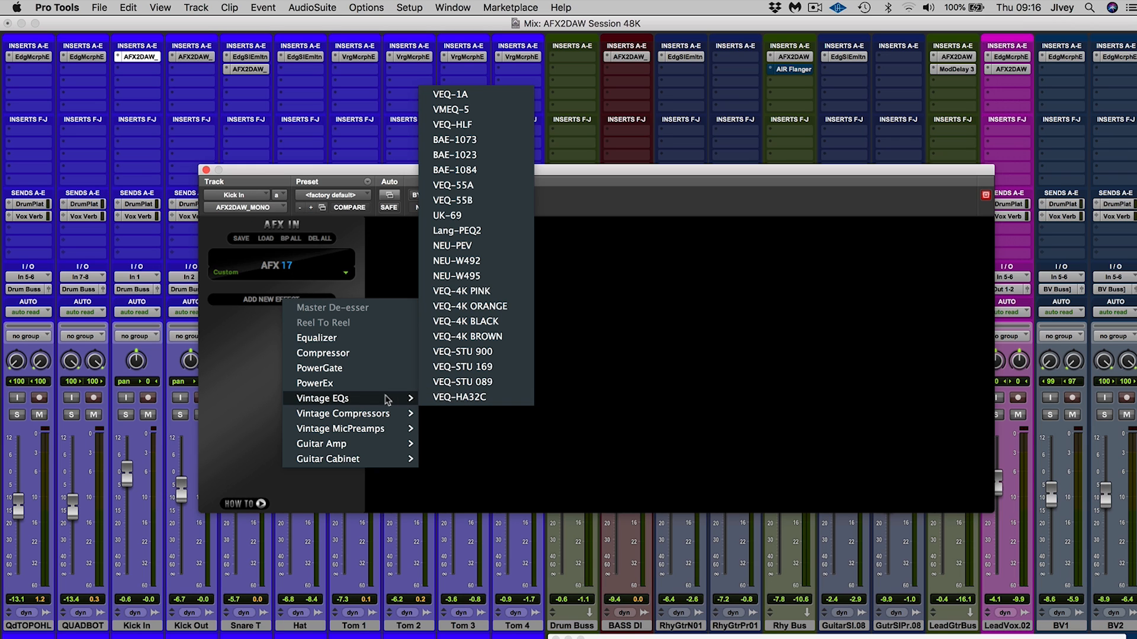
mouse_move(343, 417)
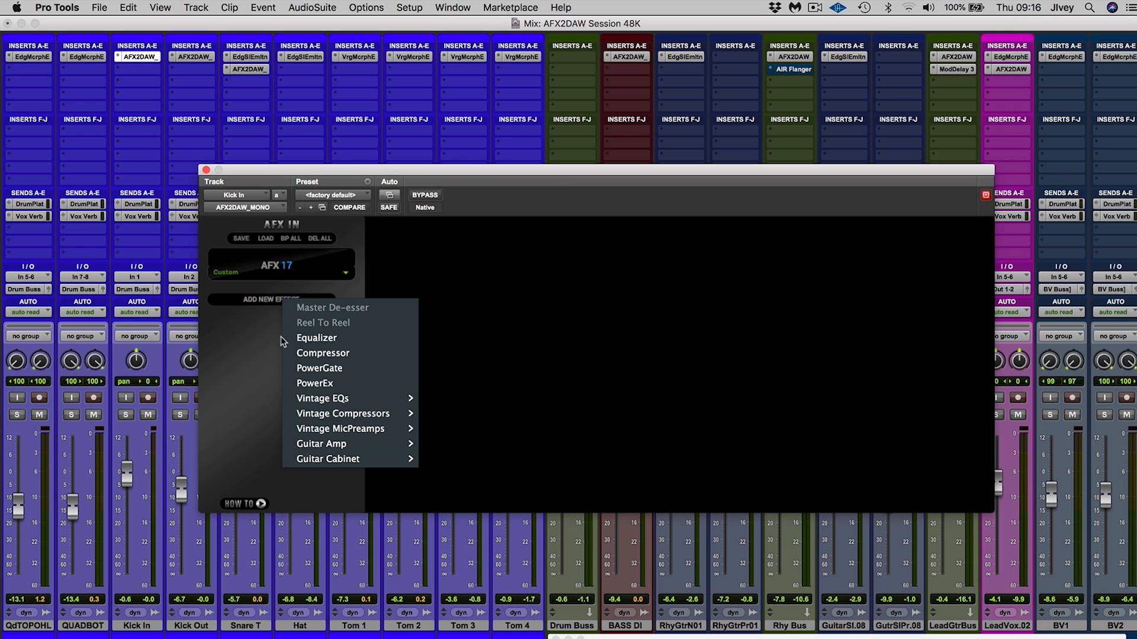
left_click(244, 315)
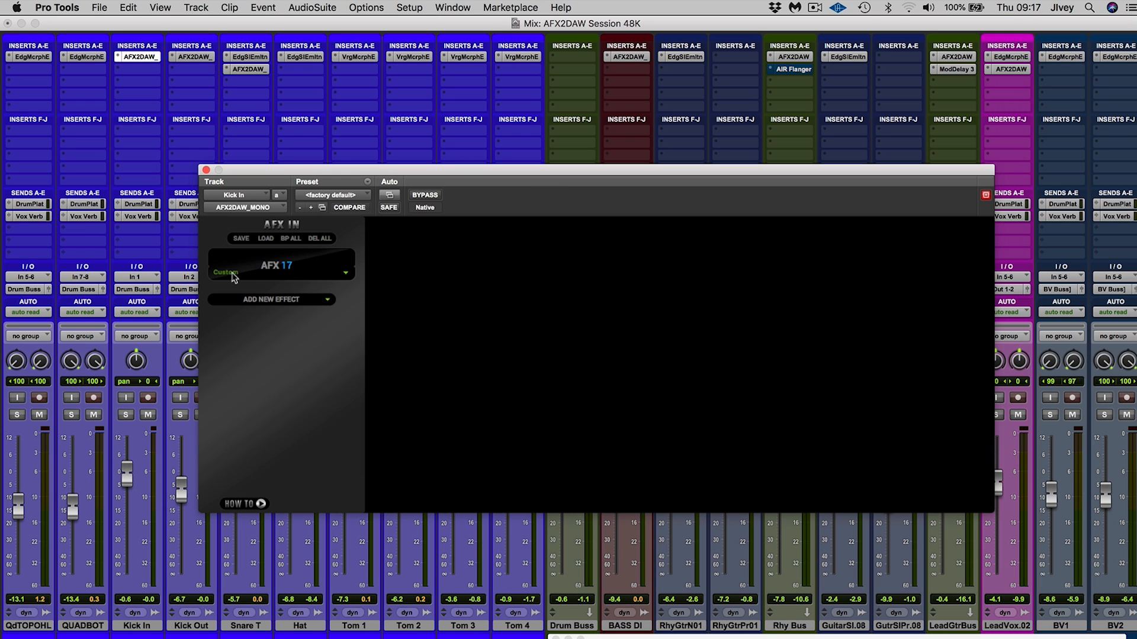
Load the Drums – Basic Kick preset in the Kick In track's AFX plug-in and solo that track
left_click(234, 275)
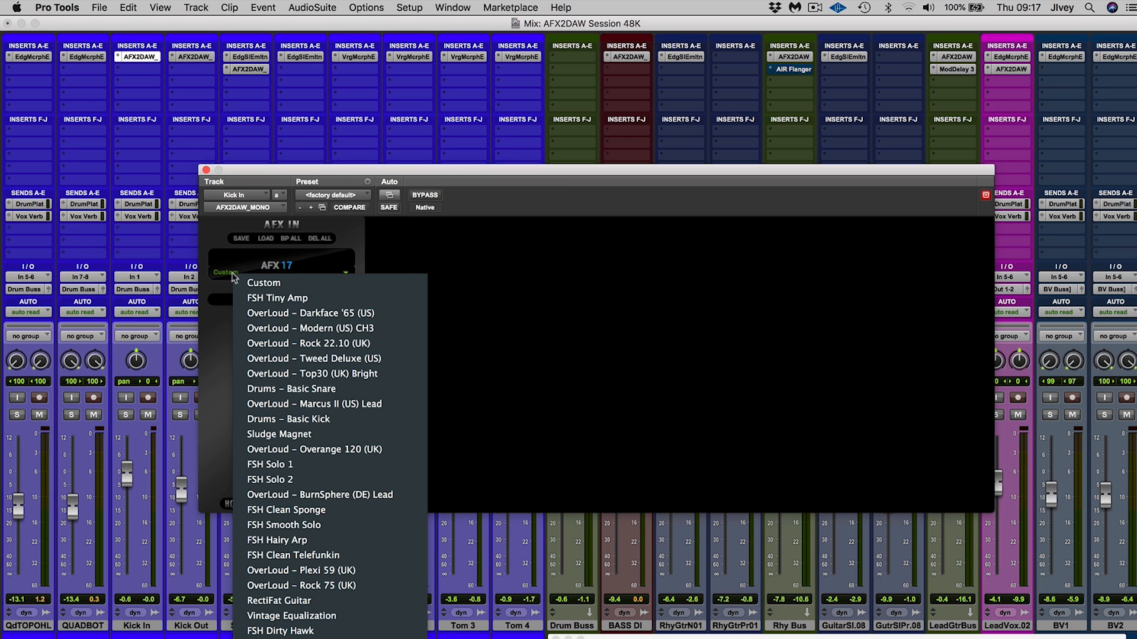
left_click(268, 420)
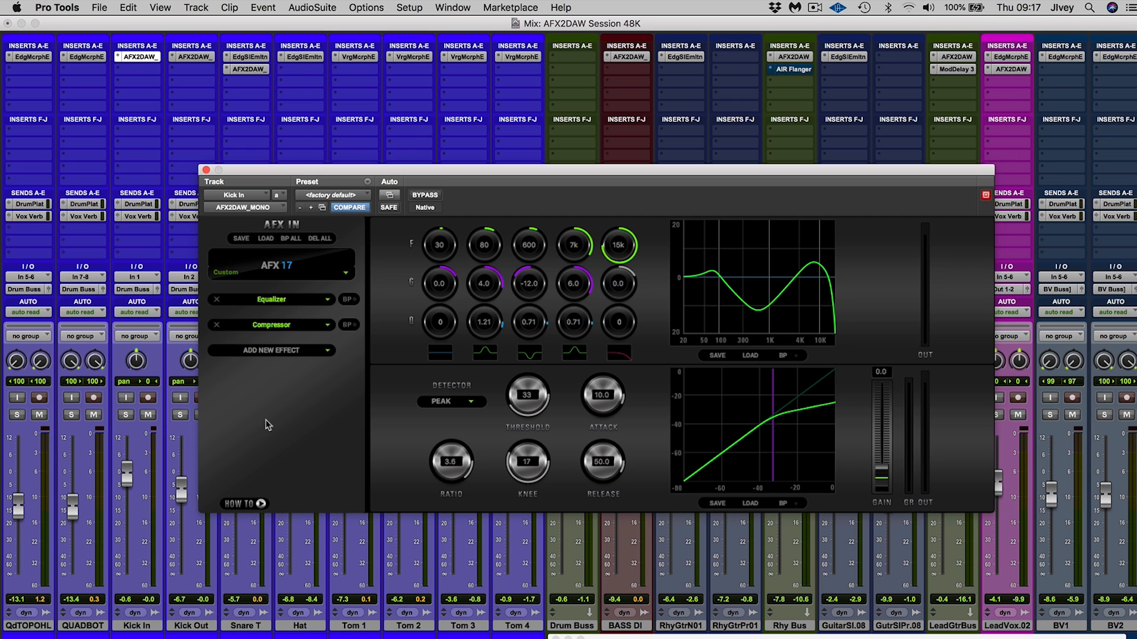
left_click(125, 415)
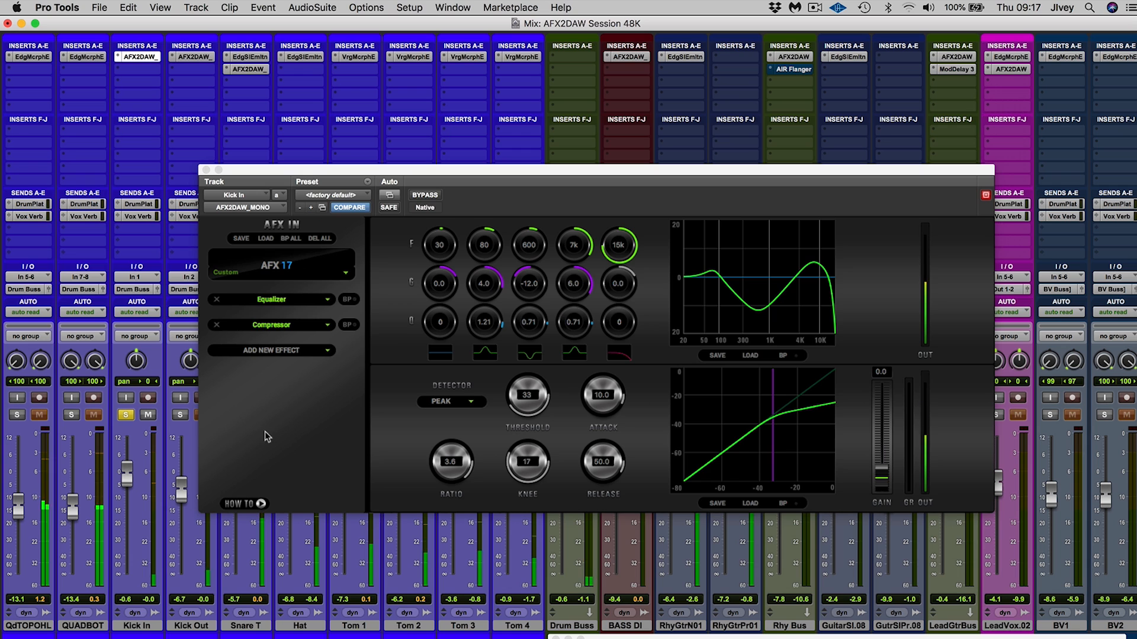
Bypass the equalizer and compressor on Kick In to compare the dry sound, and re-enable only the equalizer
left_click(348, 299)
left_click(348, 324)
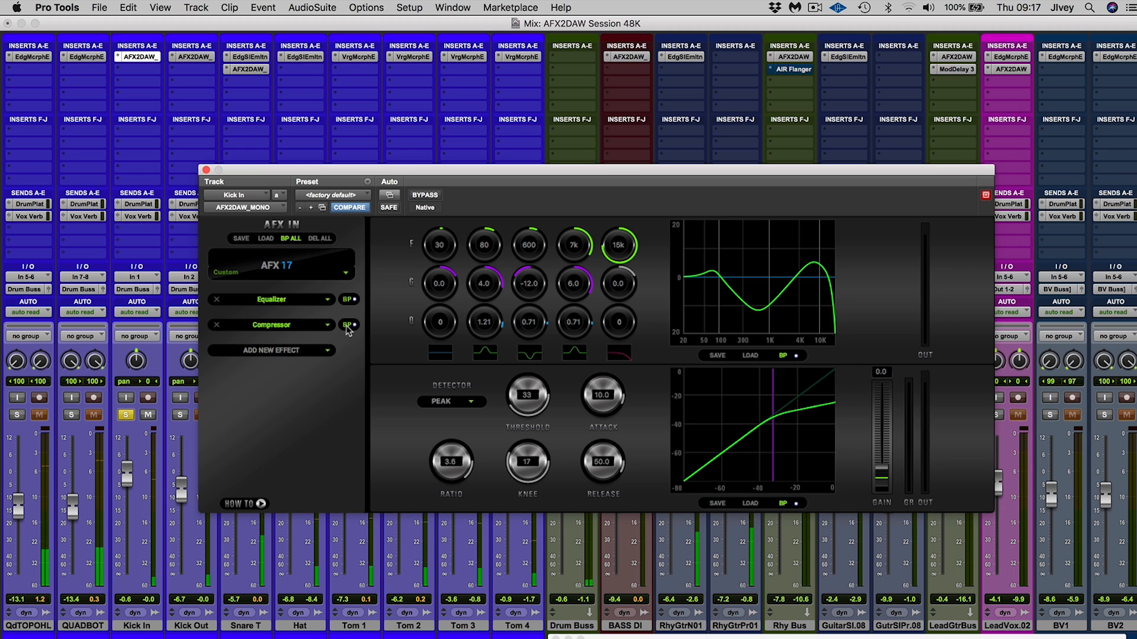
left_click(348, 300)
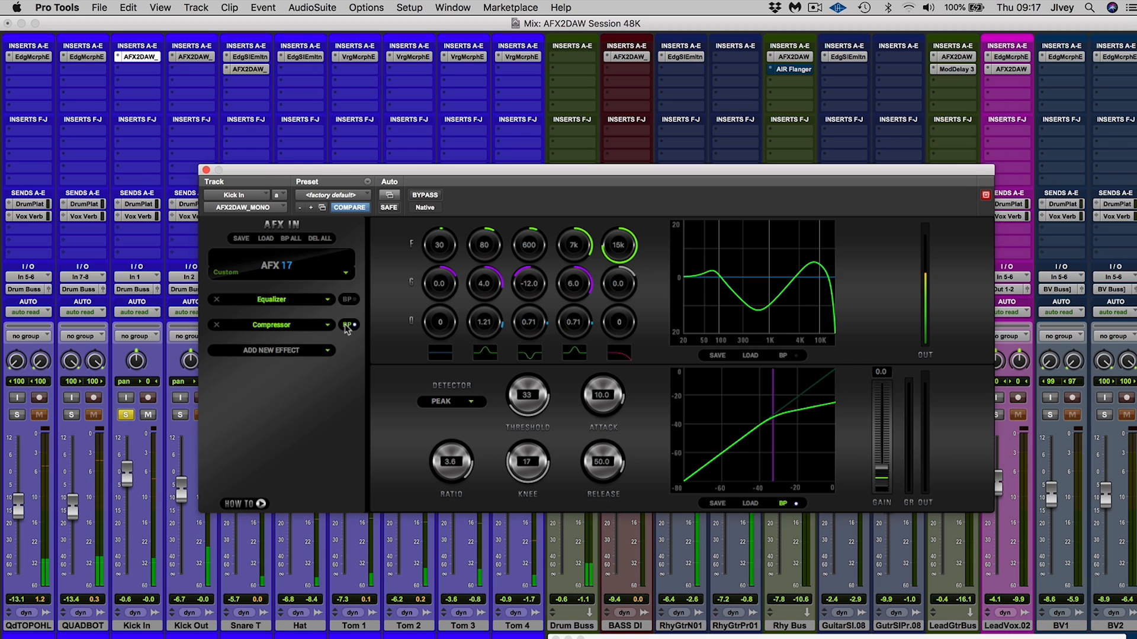
In the Kick In equalizer, set the third band to 450 Hz with -14.0 gain and the 80 Hz band's gain to 6.0
left_click_drag(529, 247, 528, 246)
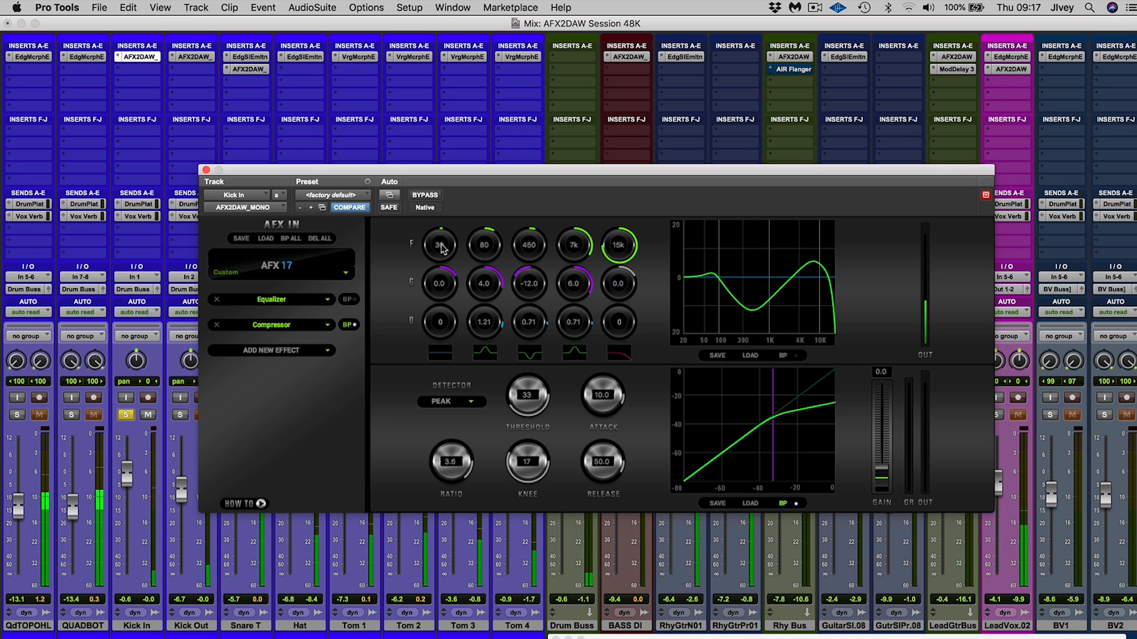
left_click_drag(528, 289, 529, 293)
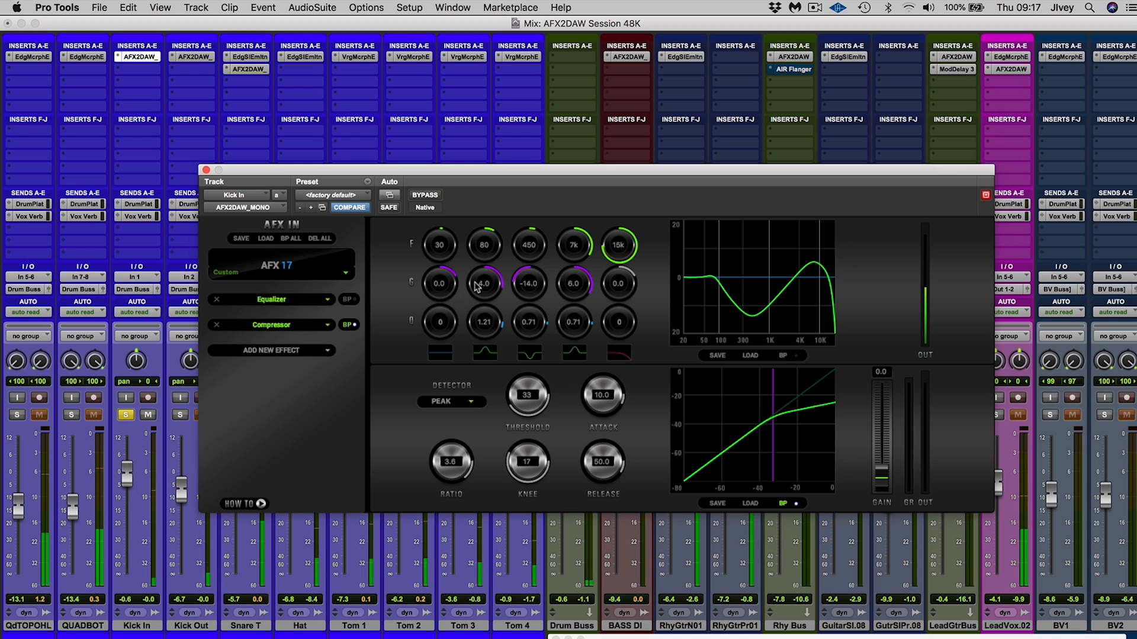
left_click_drag(478, 287, 483, 281)
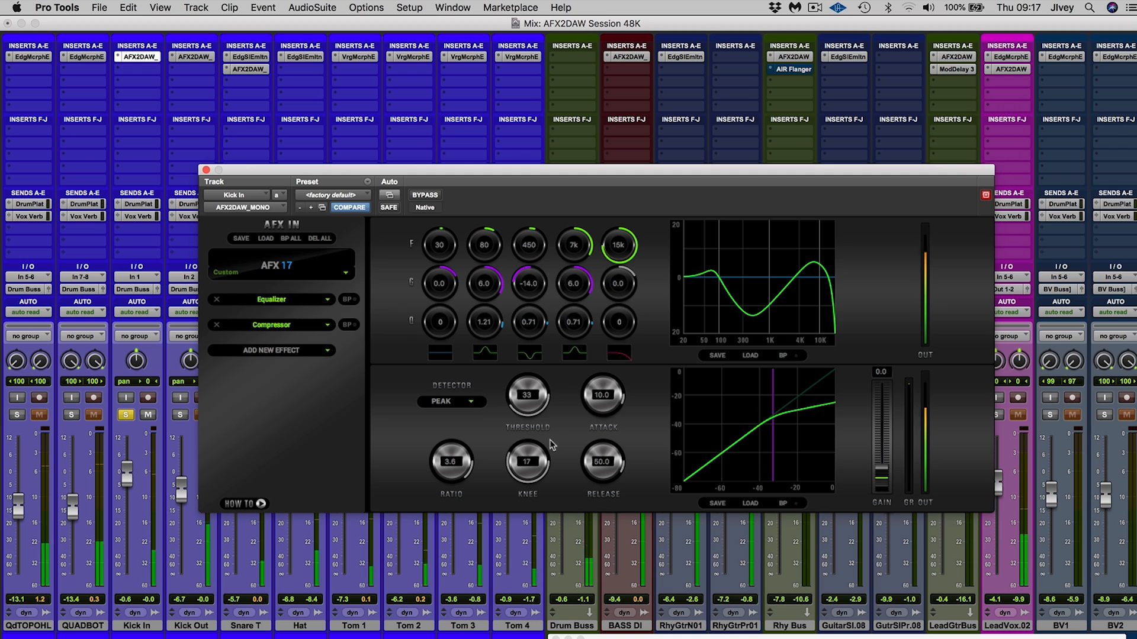
On the Kick In compressor, set the ratio to 4.5 and the gain to 3.0, and take the track out of solo
scroll(450, 447, "up", 1)
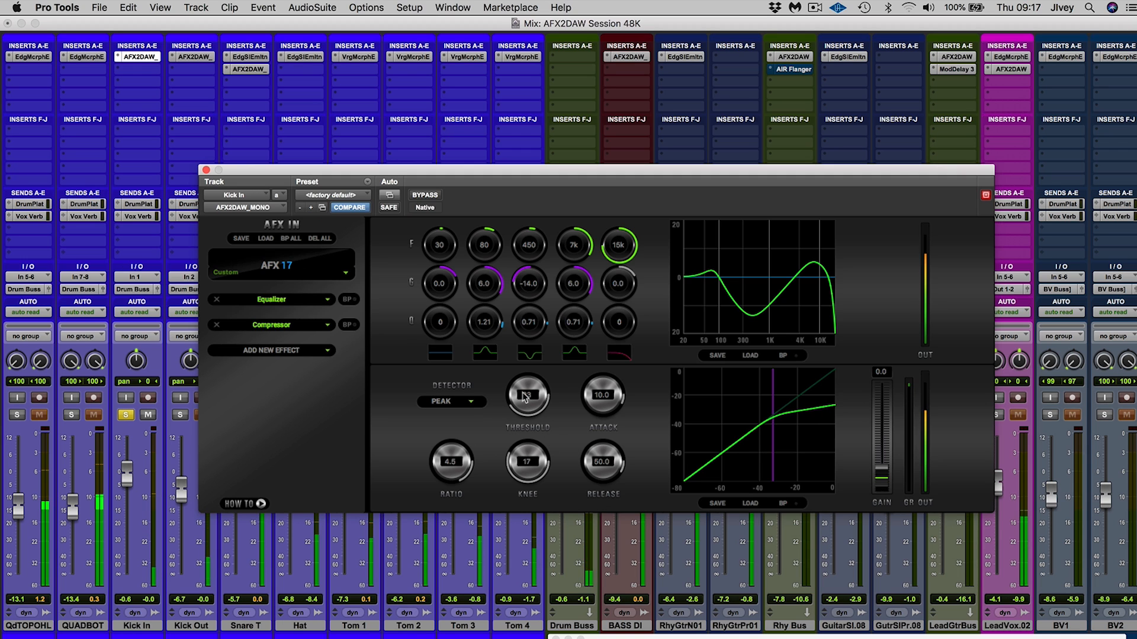
scroll(884, 475, "up", 3)
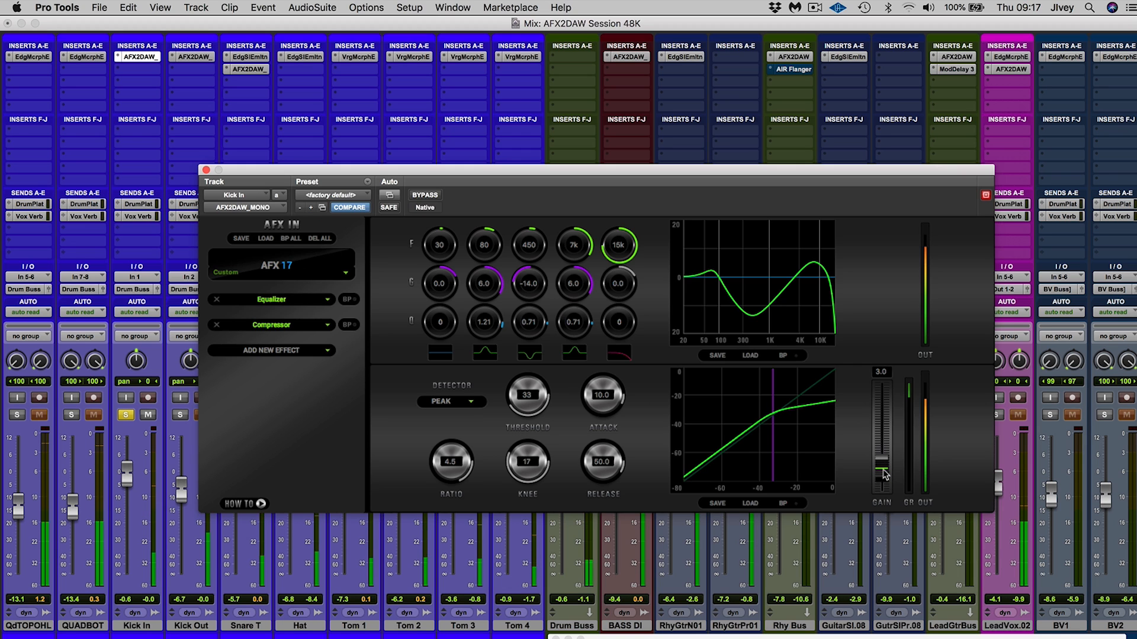
left_click(126, 415)
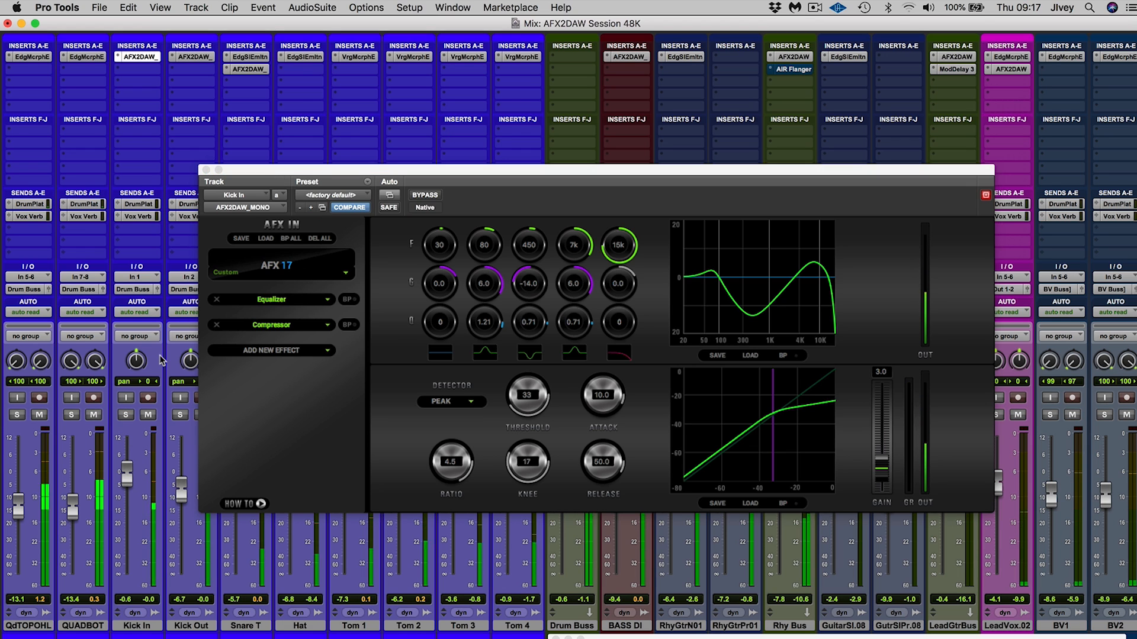
Solo Kick In again, compare it with the equalizer and compressor bypassed and re-enabled, and clear the solo
left_click(127, 415)
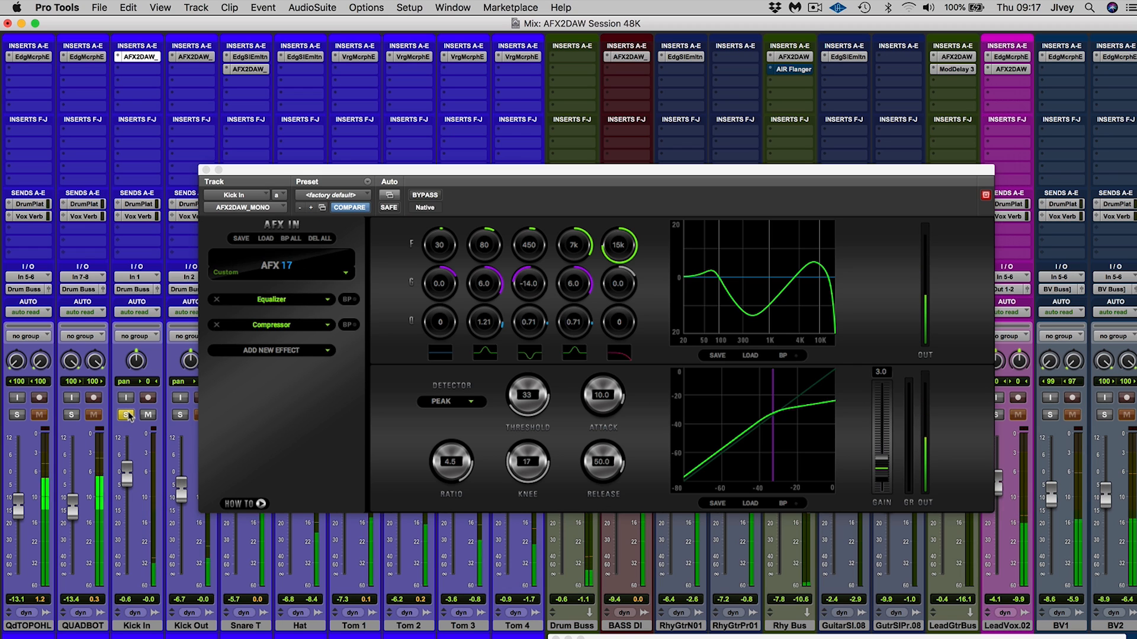
left_click(348, 299)
left_click(348, 324)
left_click(348, 300)
left_click(348, 325)
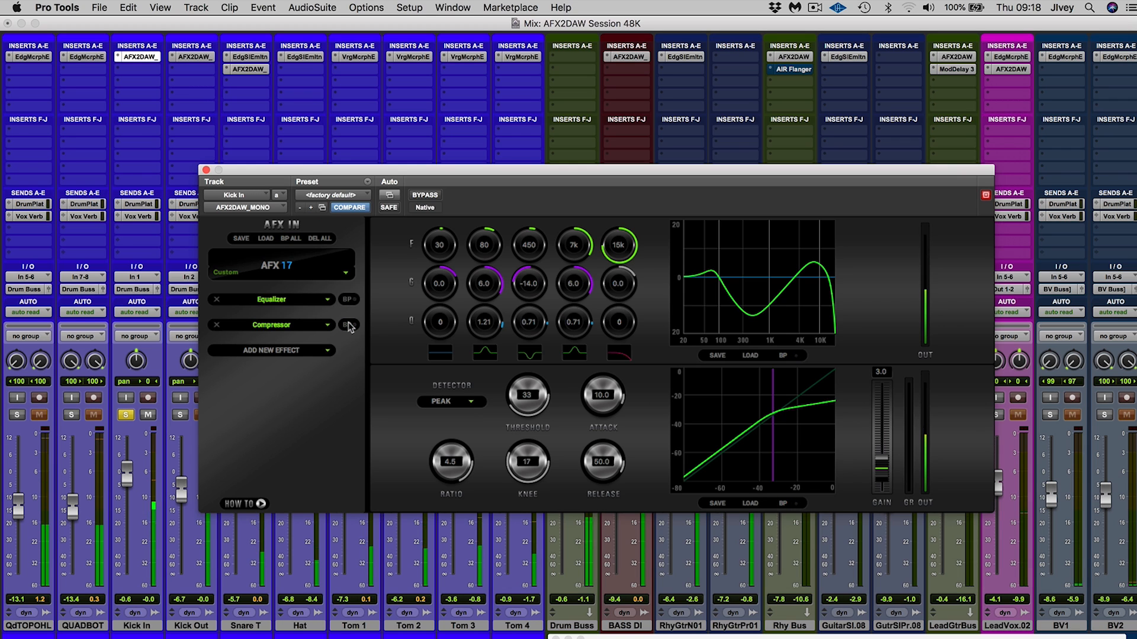
left_click(125, 415)
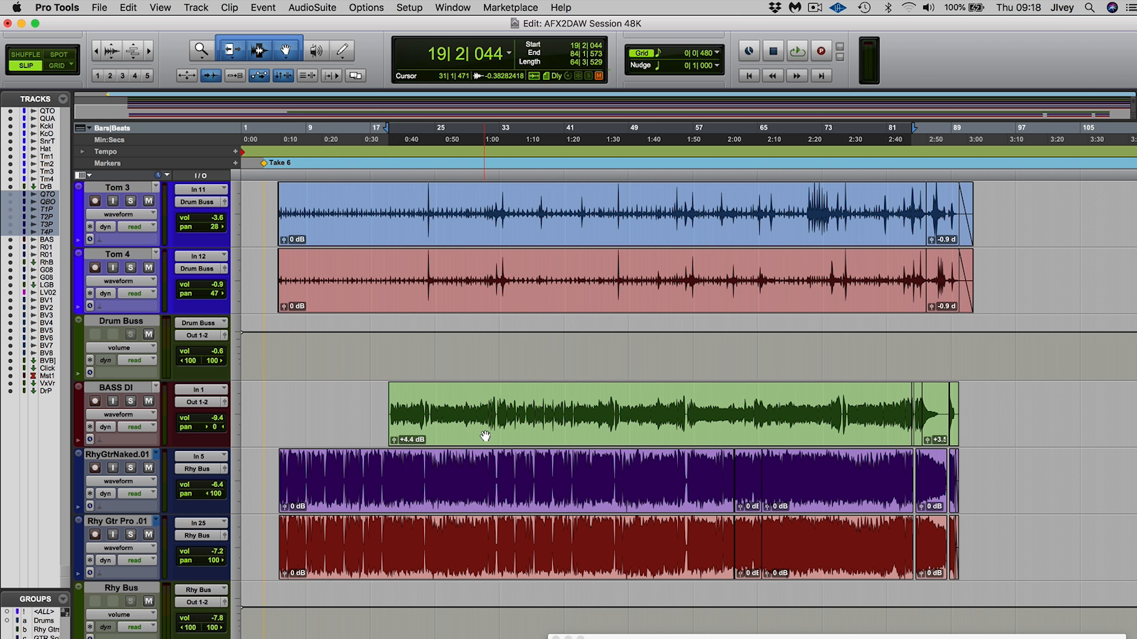
Solo the BASS DI track in the Mix window and open its AFX2DAW_MONO plug-in
left_click(482, 436)
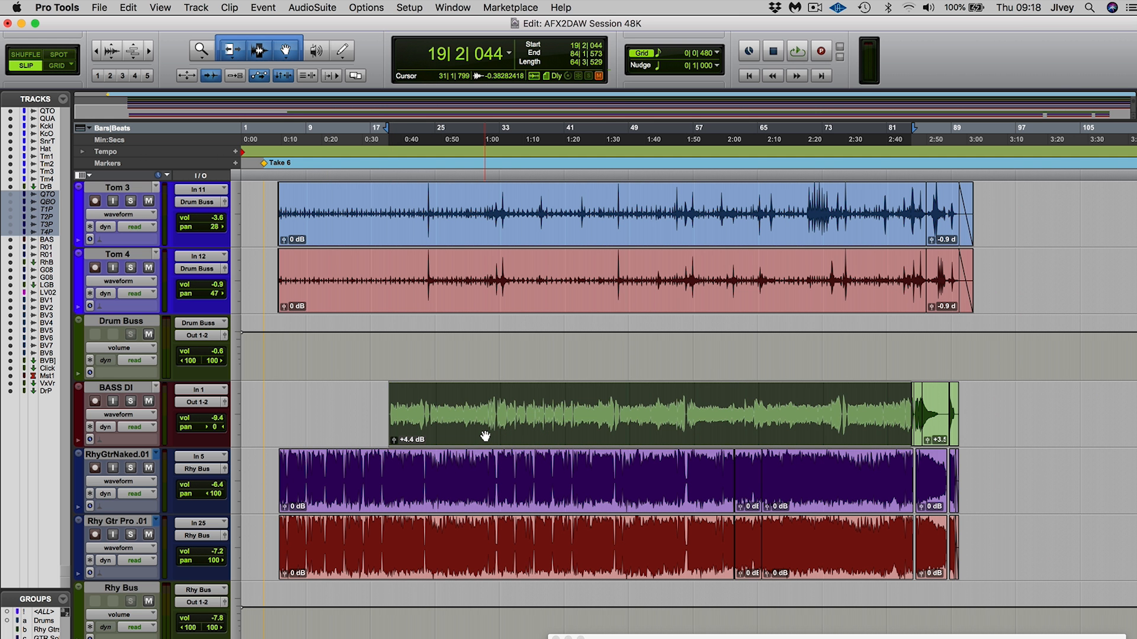
key("super+equal")
left_click(615, 416)
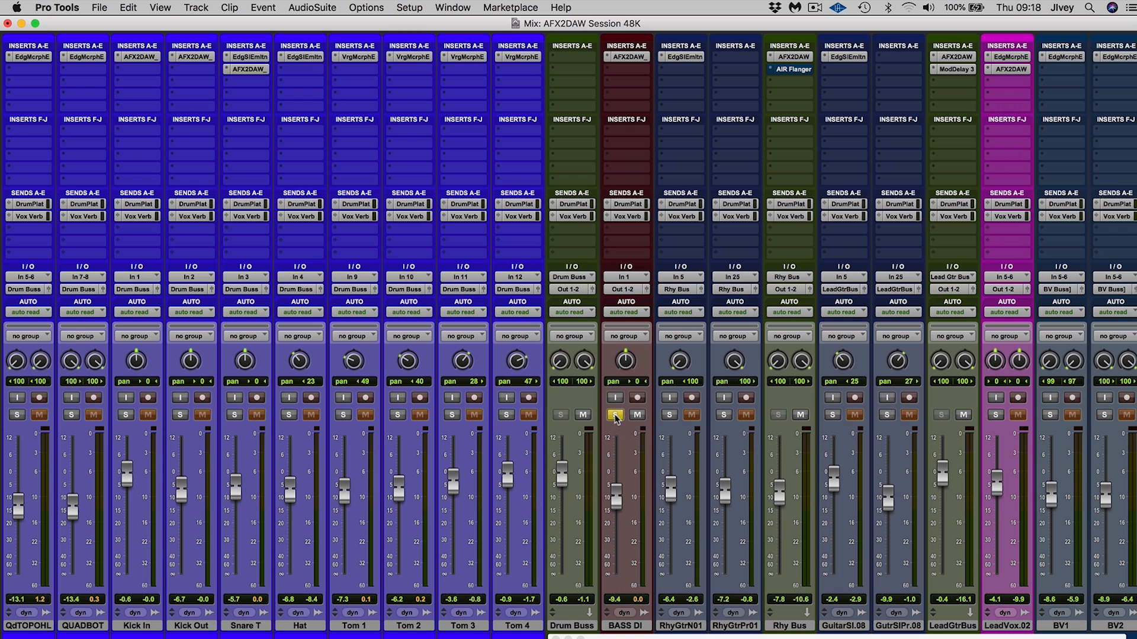
left_click(628, 57)
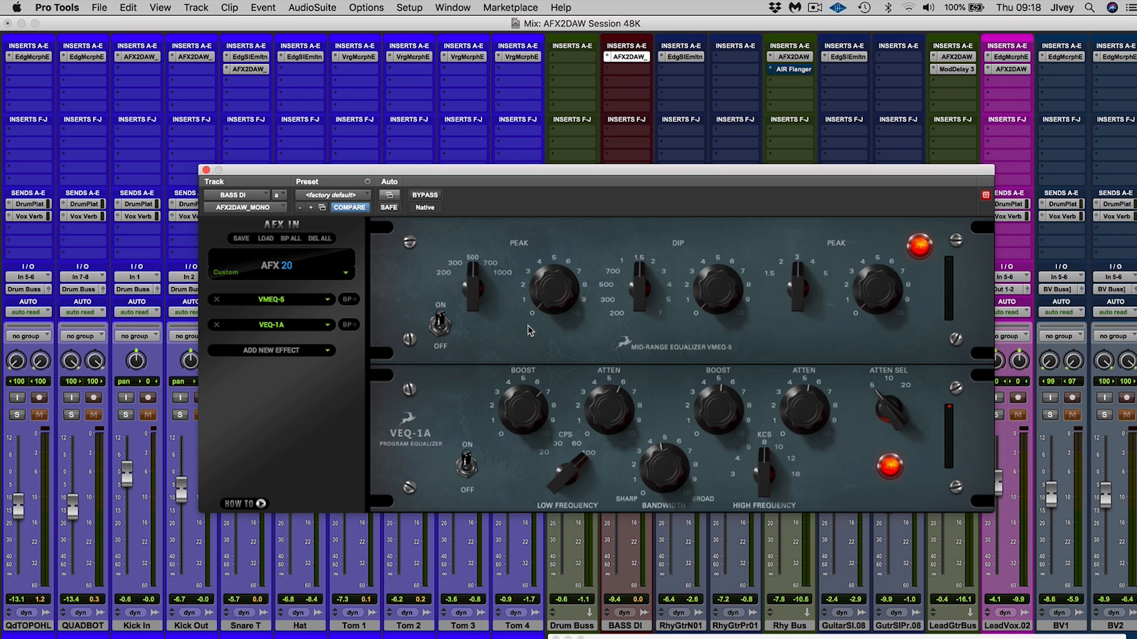
Play the bass with the VMEQ-5 and VEQ-1A equalizers bypassed, and re-enable only the VMEQ-5
key("space")
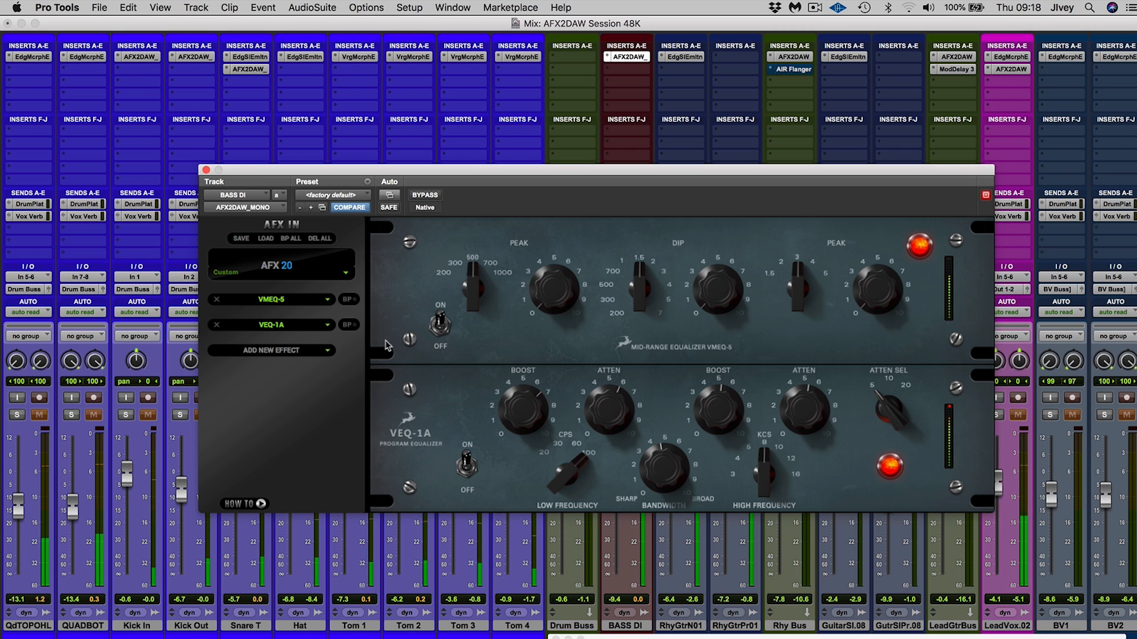
left_click(348, 300)
left_click(348, 325)
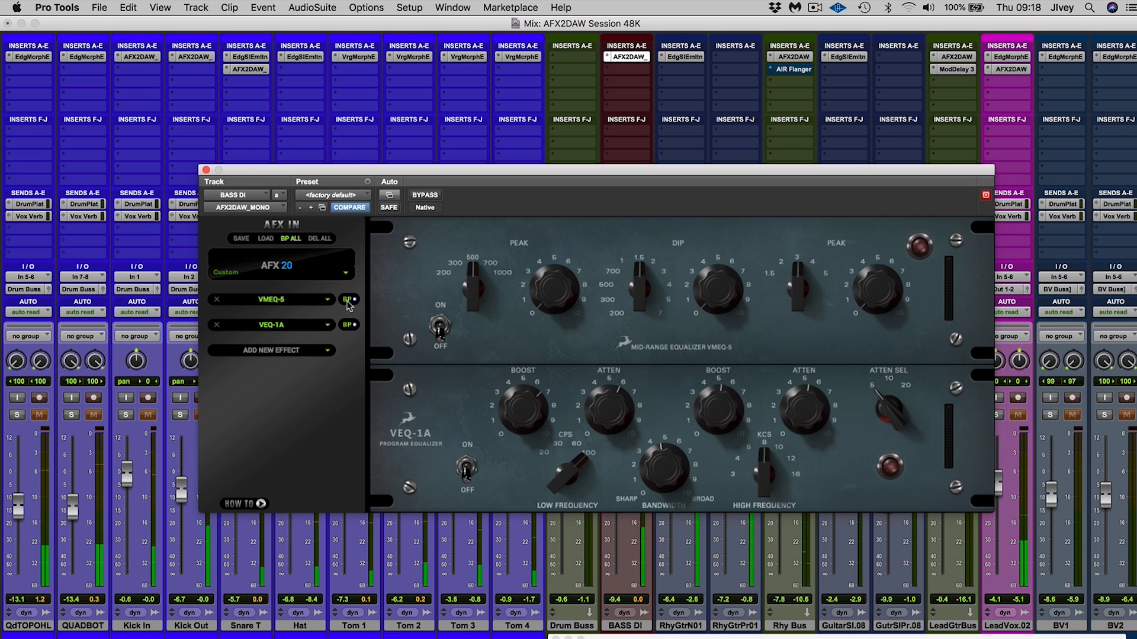
left_click(348, 300)
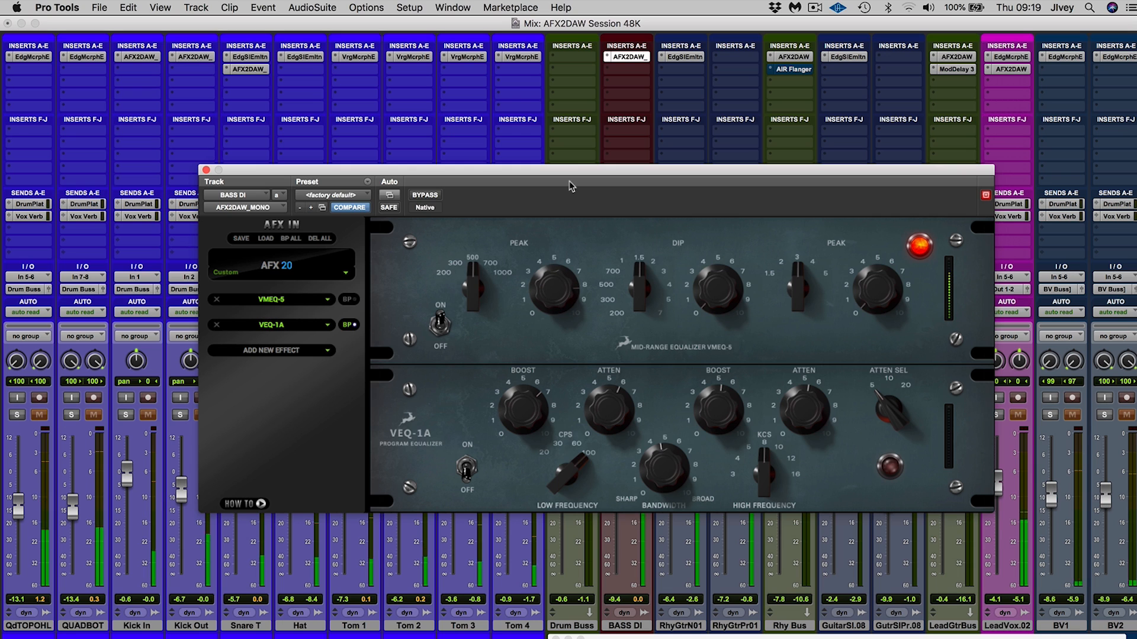
Set the VMEQ-5's low peak frequency to 200, switch the VEQ-1A back on and close the plug-in window
left_click_drag(473, 285, 471, 337)
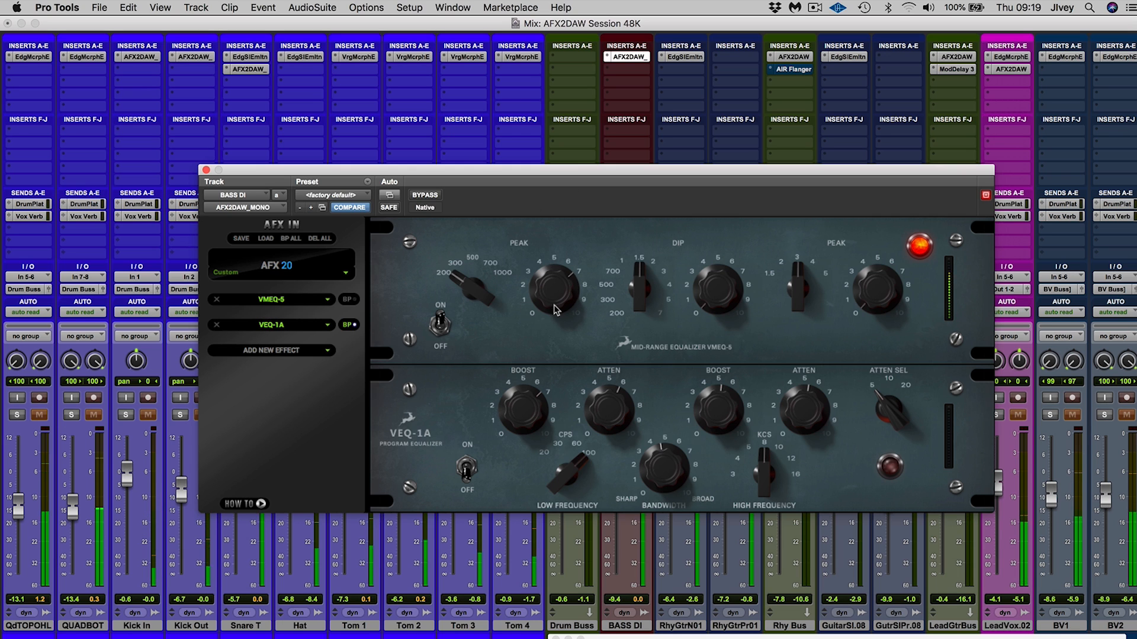
left_click(467, 467)
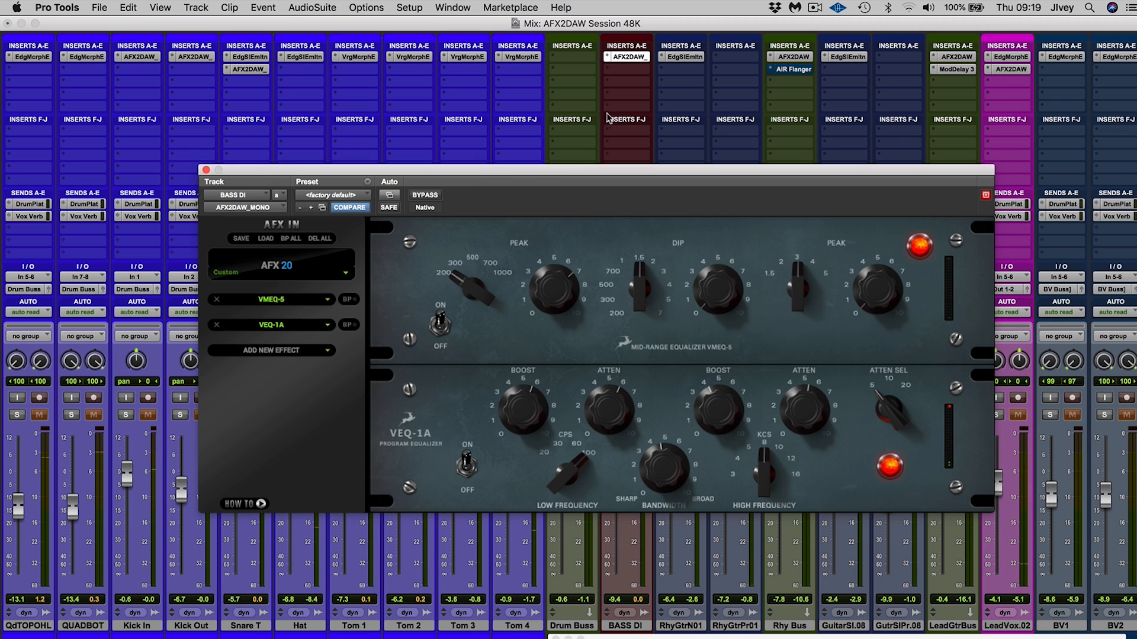
key("super+w")
Solo both rhythm guitar tracks and review the Reel To Reel, BAE-1084 and Impresser effects in the Rhy Bus AFX2DAW plug-in
left_click(669, 415)
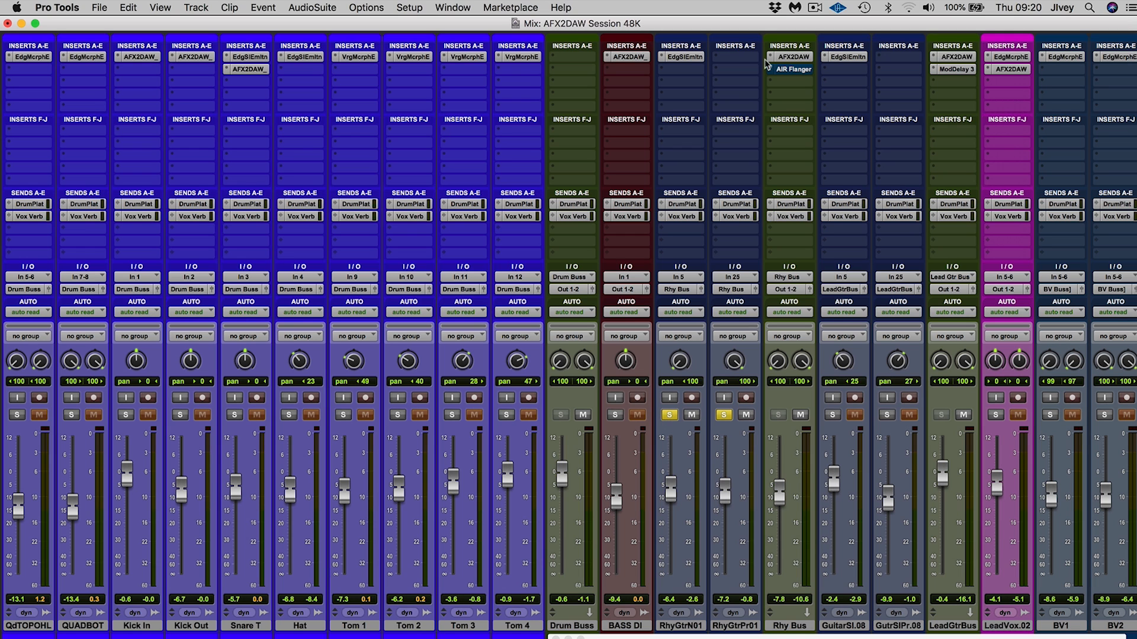
left_click(787, 59)
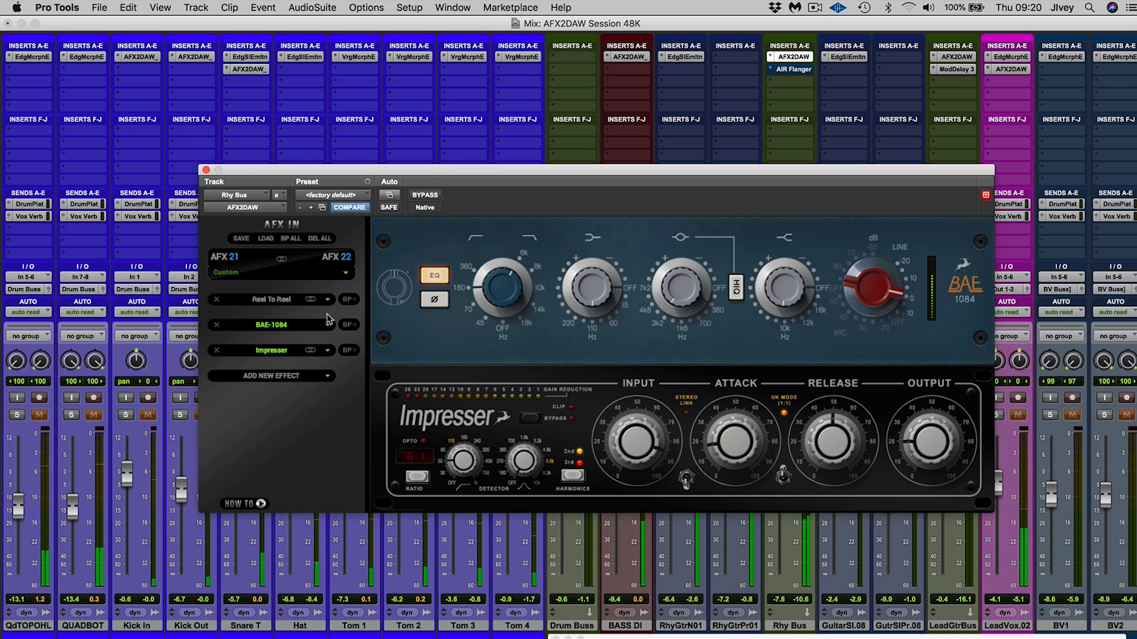
left_click(272, 299)
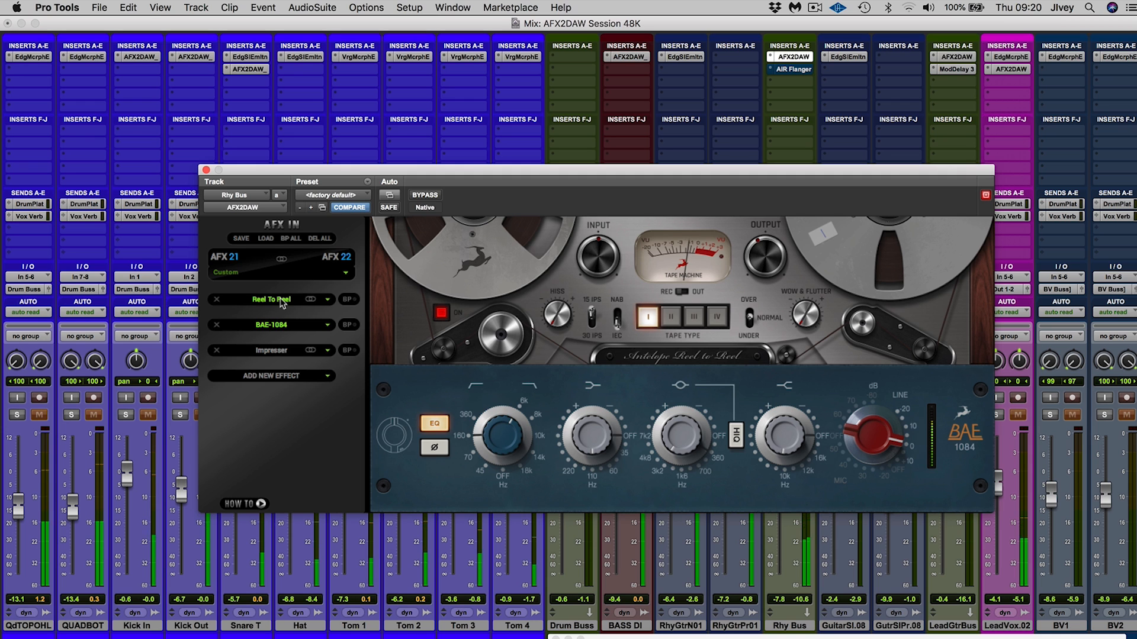
left_click(271, 325)
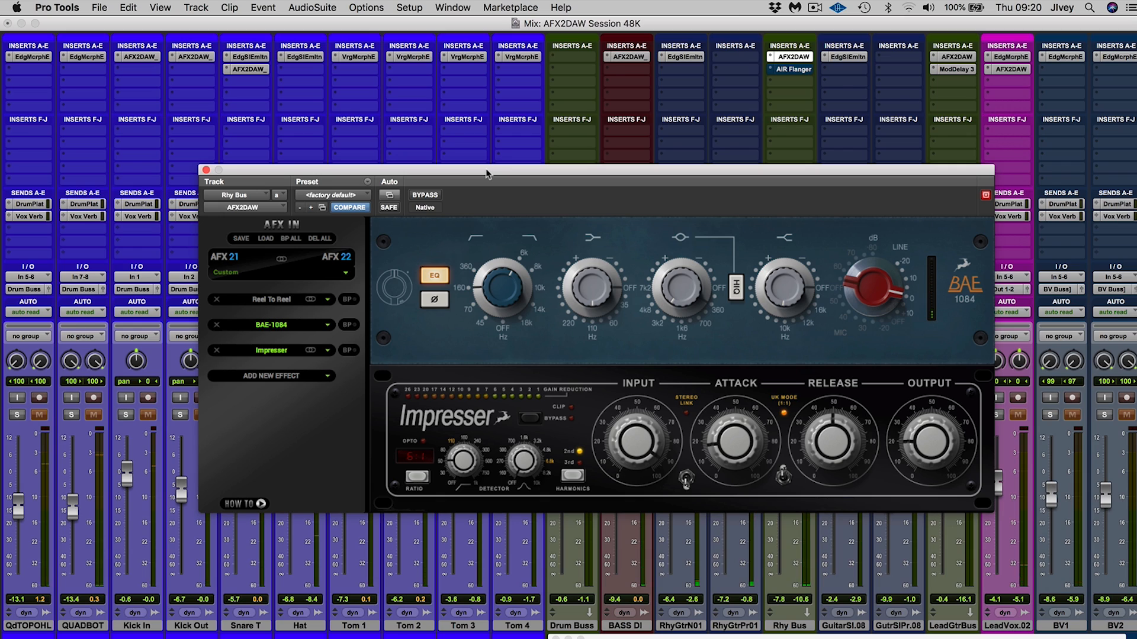
key("super+equal")
left_click(205, 171)
key("super+equal")
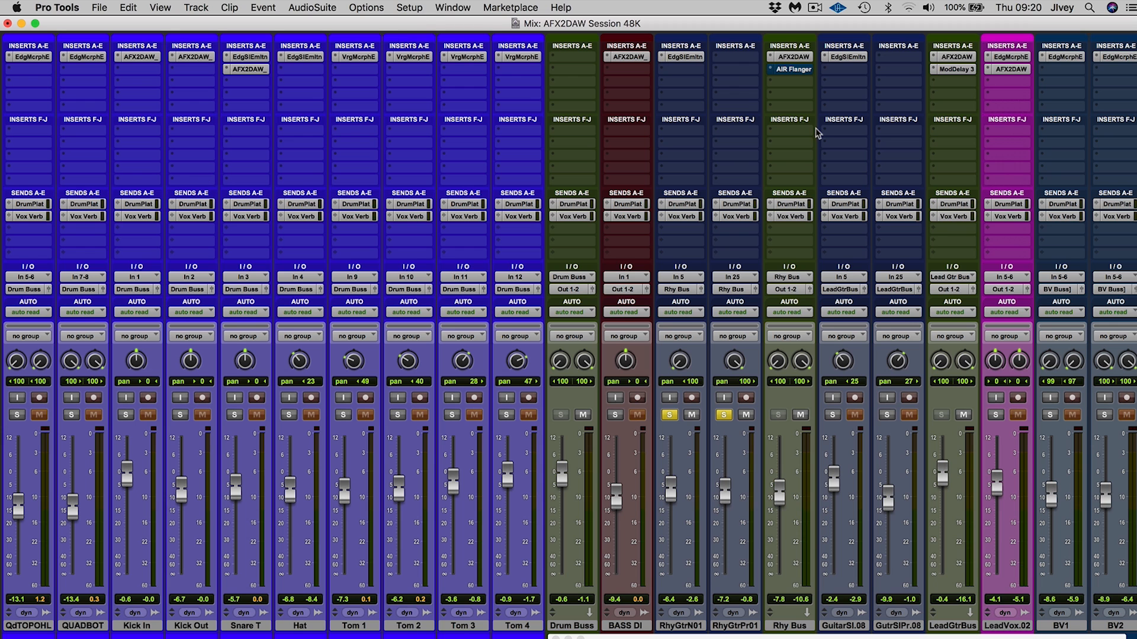
Examine the lead vocal track's Edge microphone emulation and open its AFX2DAW plug-in
scroll(817, 132, "right", 12)
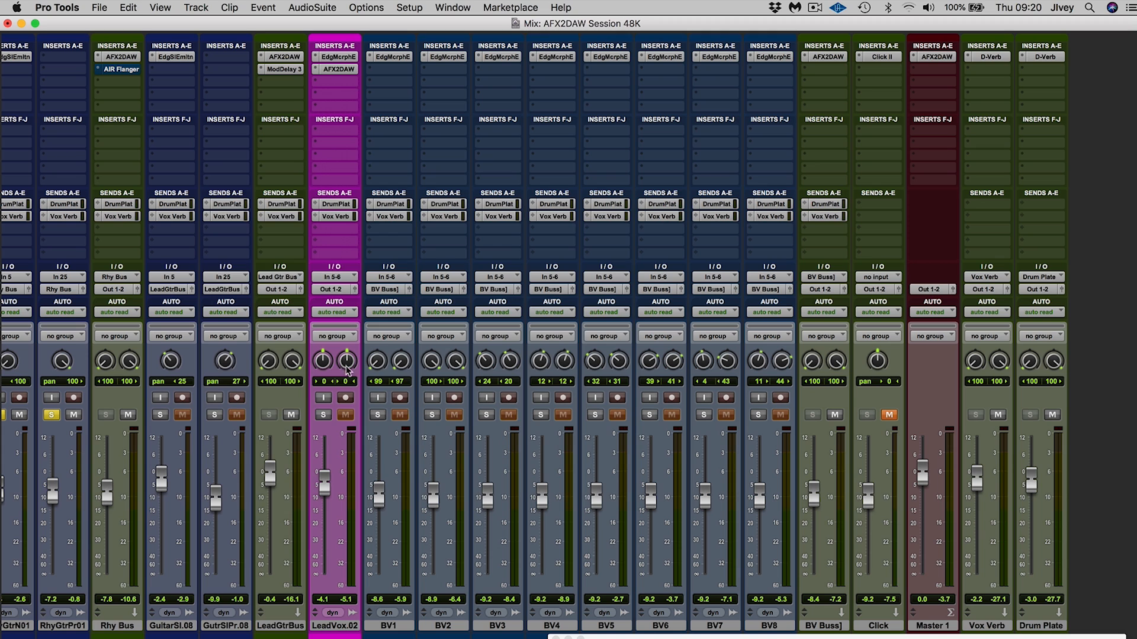
left_click(335, 56)
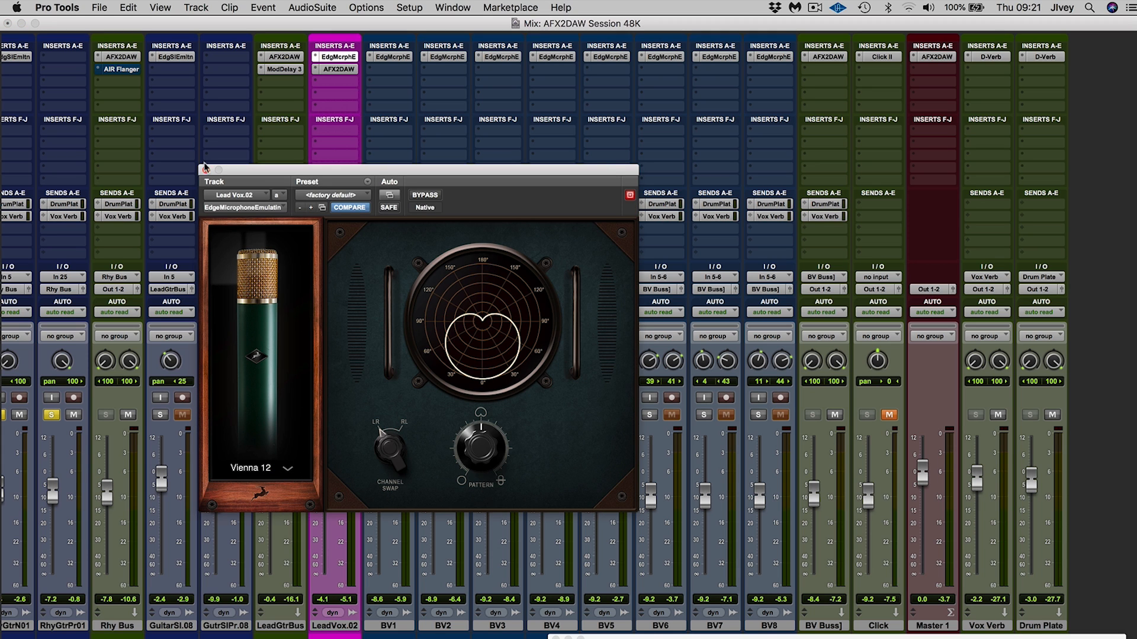
left_click(334, 70)
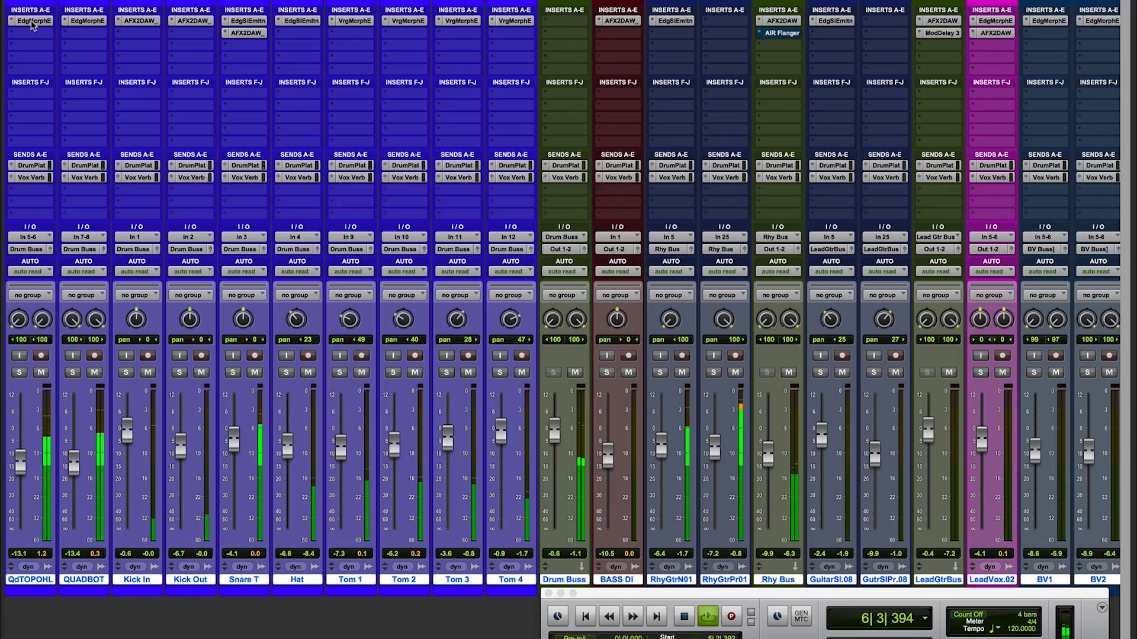
Review the microphone emulations and AFX2DAW effects on the two overhead, Kick In, Kick Out and Snare T tracks, including the snare's VEQ-4K ORANGE
left_click(32, 21)
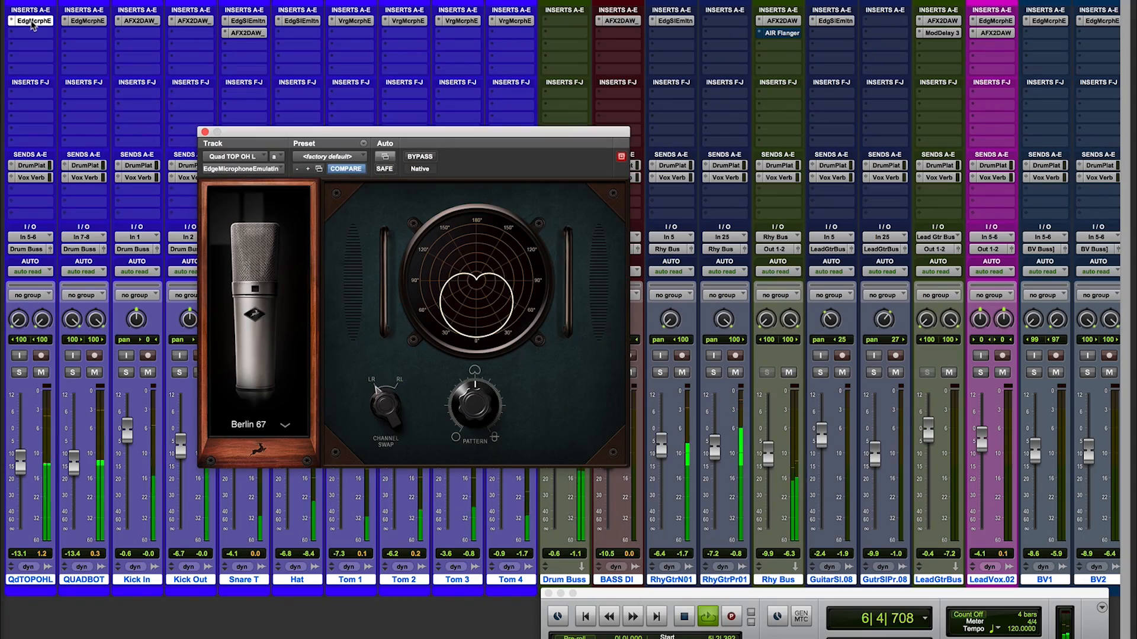
left_click(86, 21)
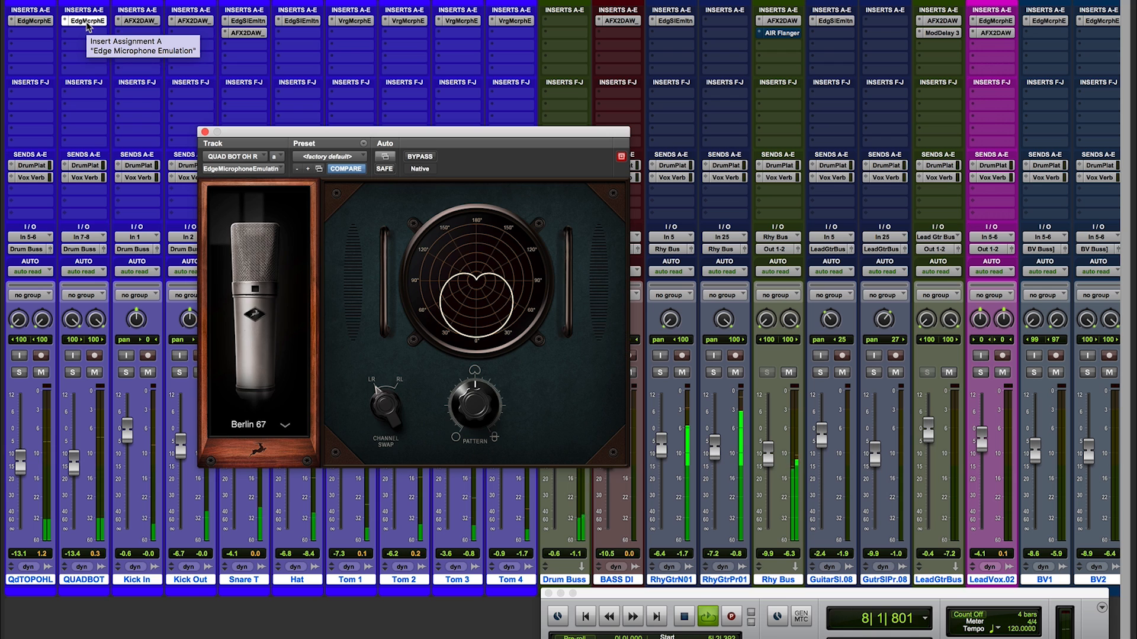
left_click(140, 22)
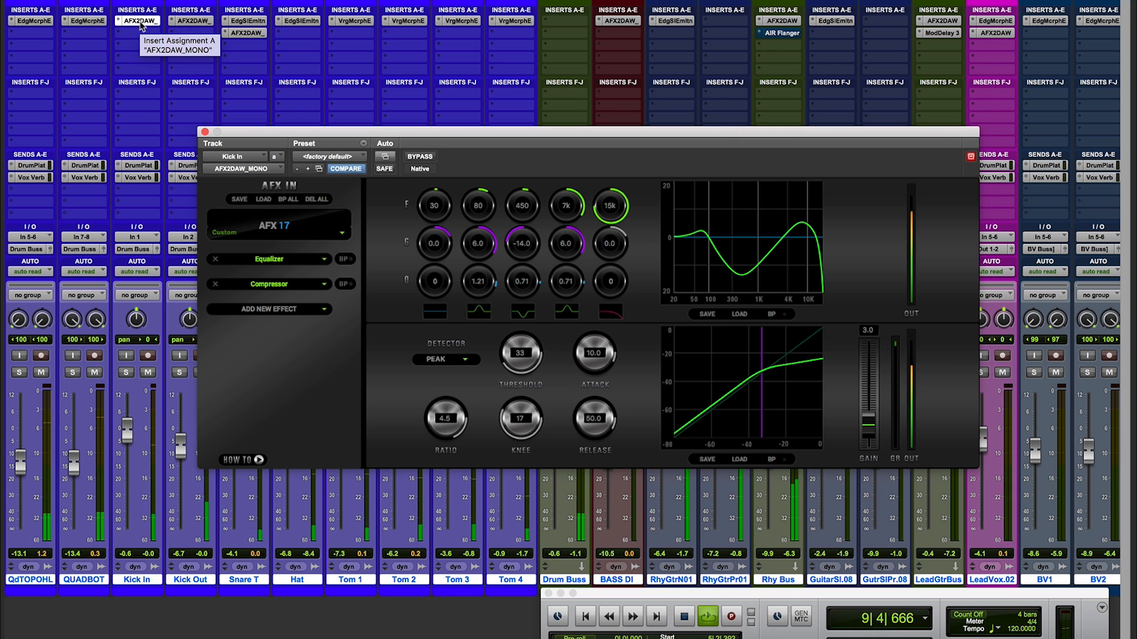
left_click(191, 22)
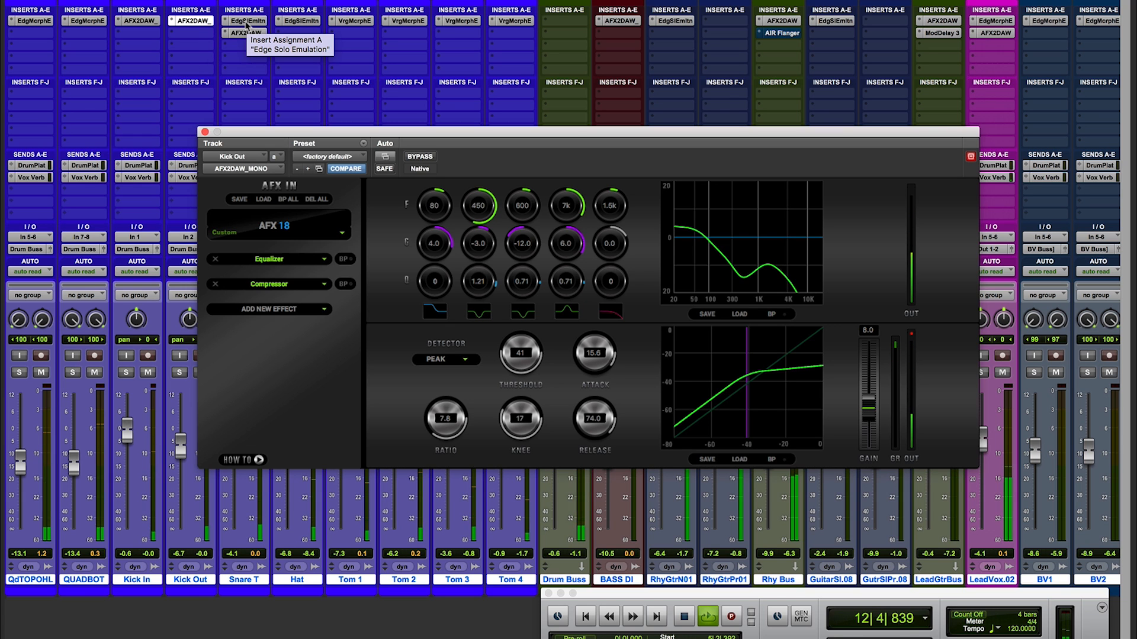
left_click(246, 21)
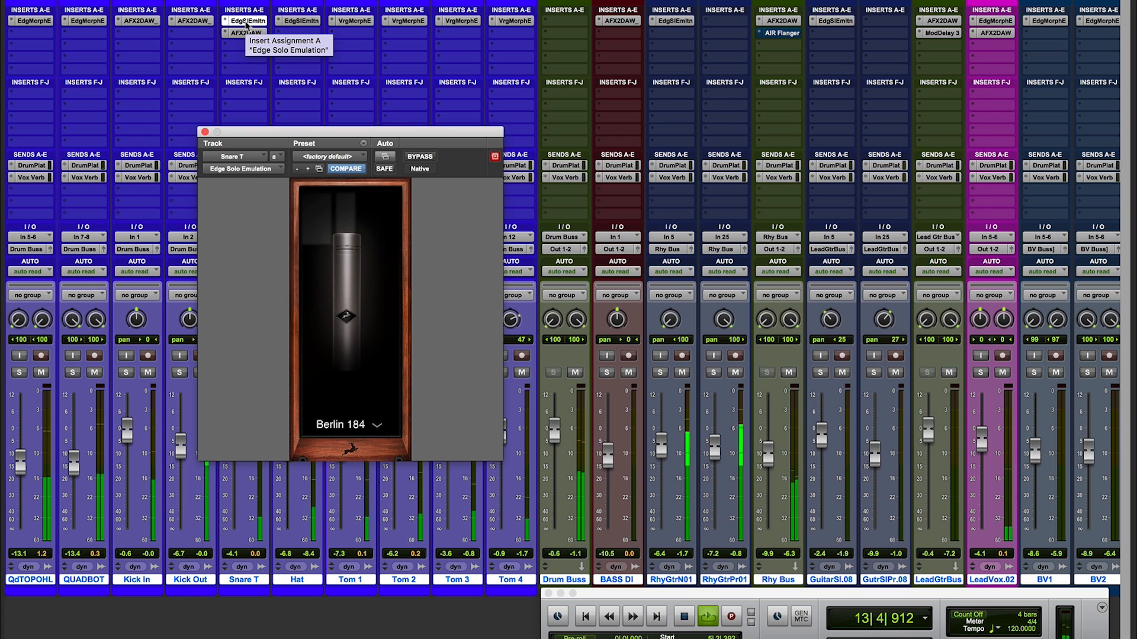
left_click(246, 33)
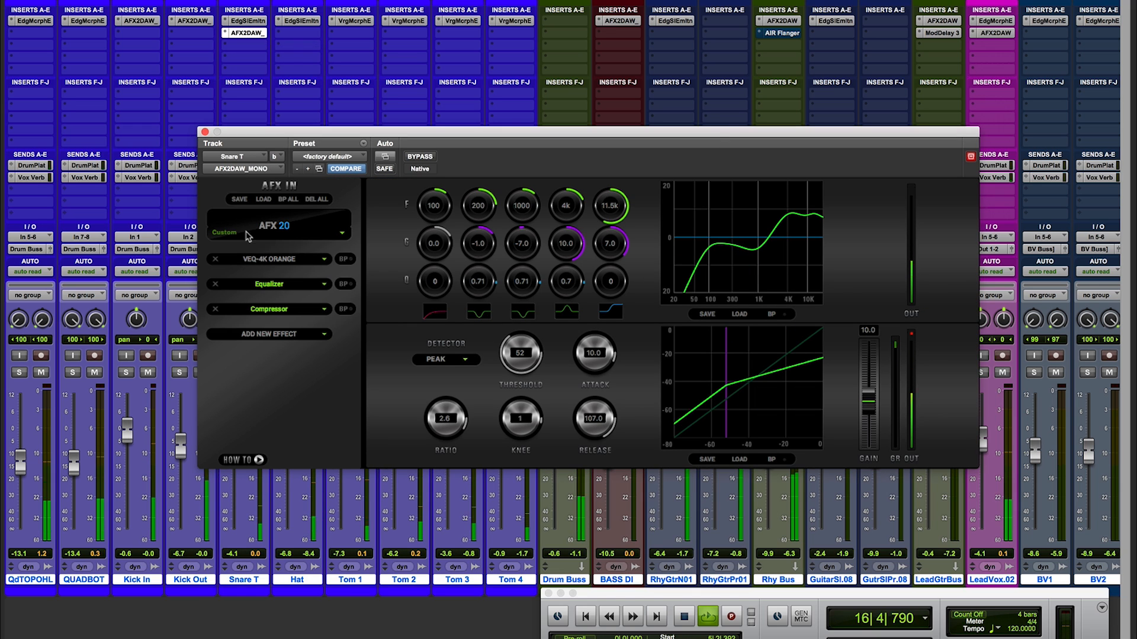
left_click(258, 262)
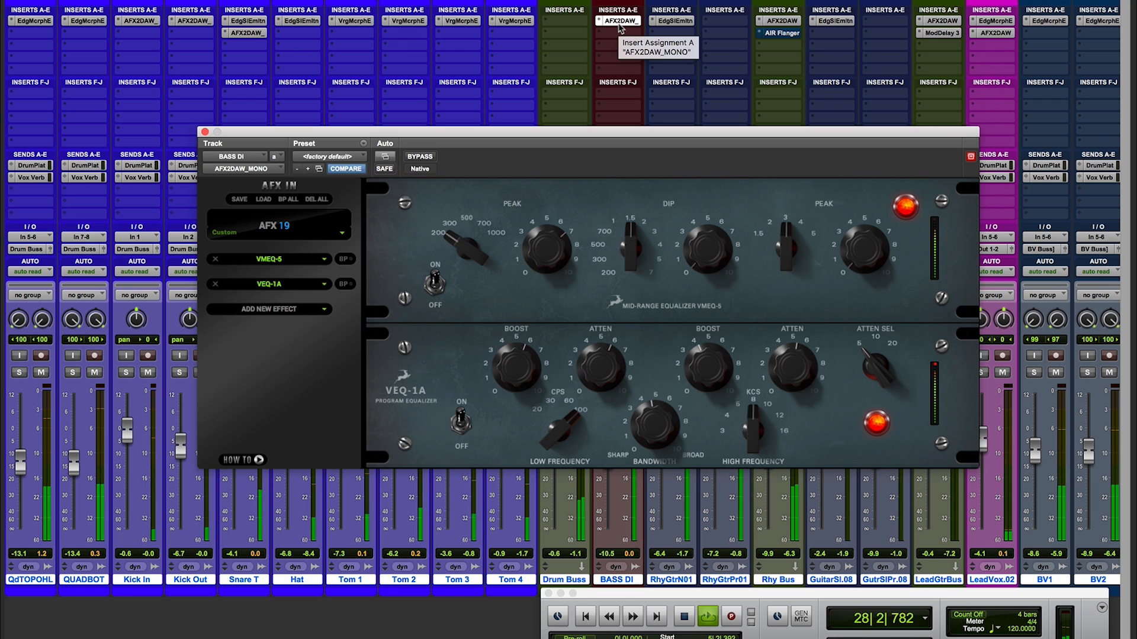
Review the microphone emulation on Rhy Gtr Naked.01 and the Reel To Reel, BAE-1084 and Impresser effects on the Rhy Bus
left_click(673, 22)
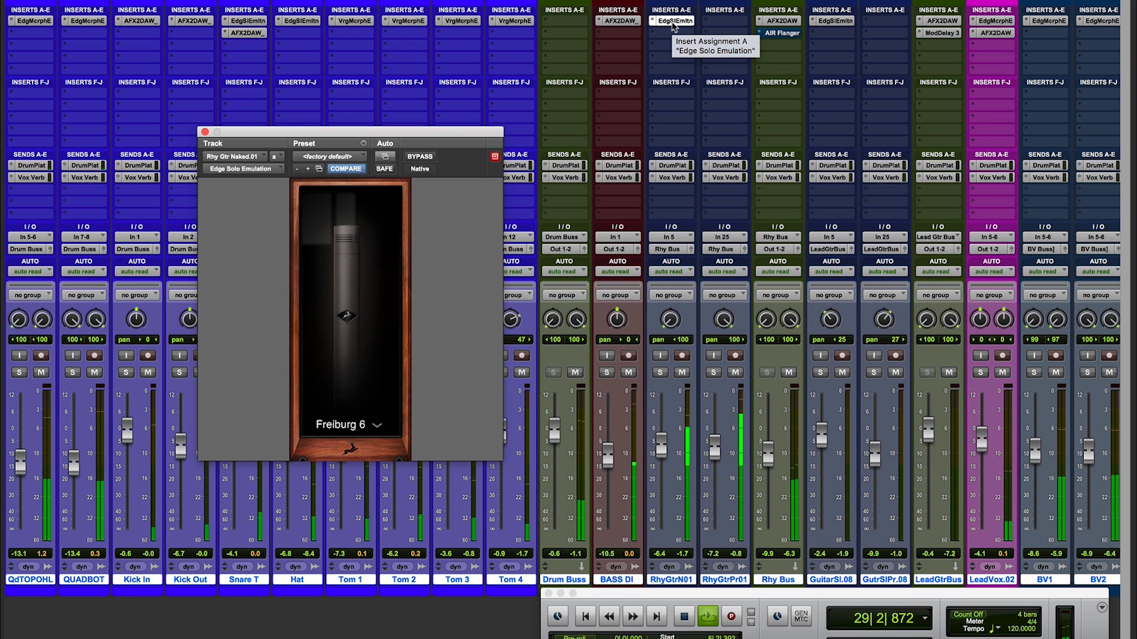
left_click(779, 21)
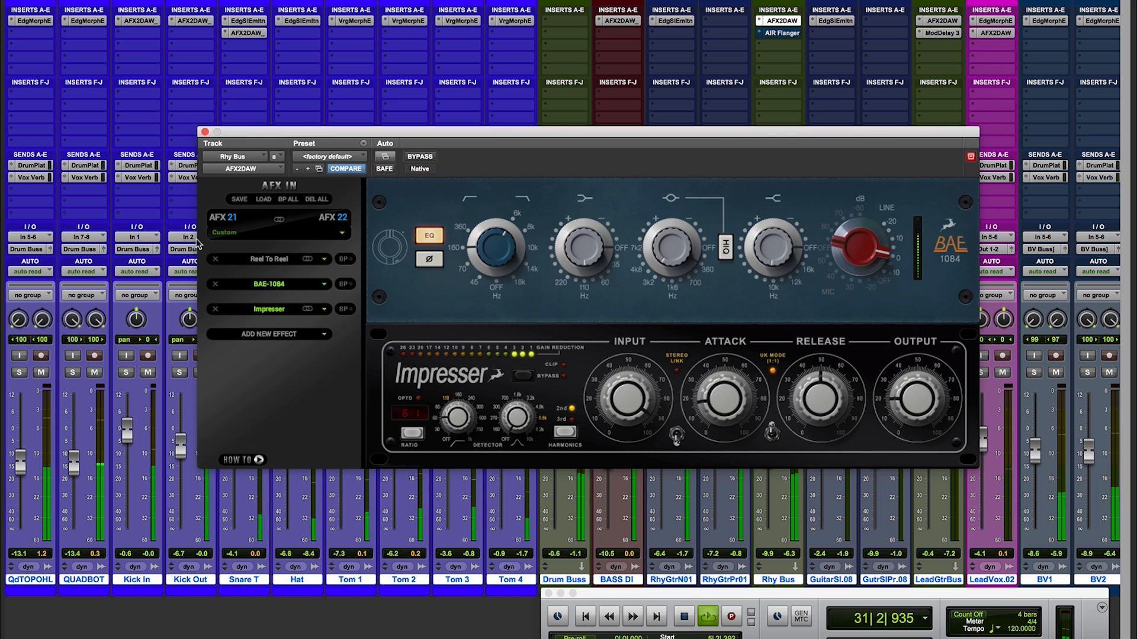
left_click(262, 260)
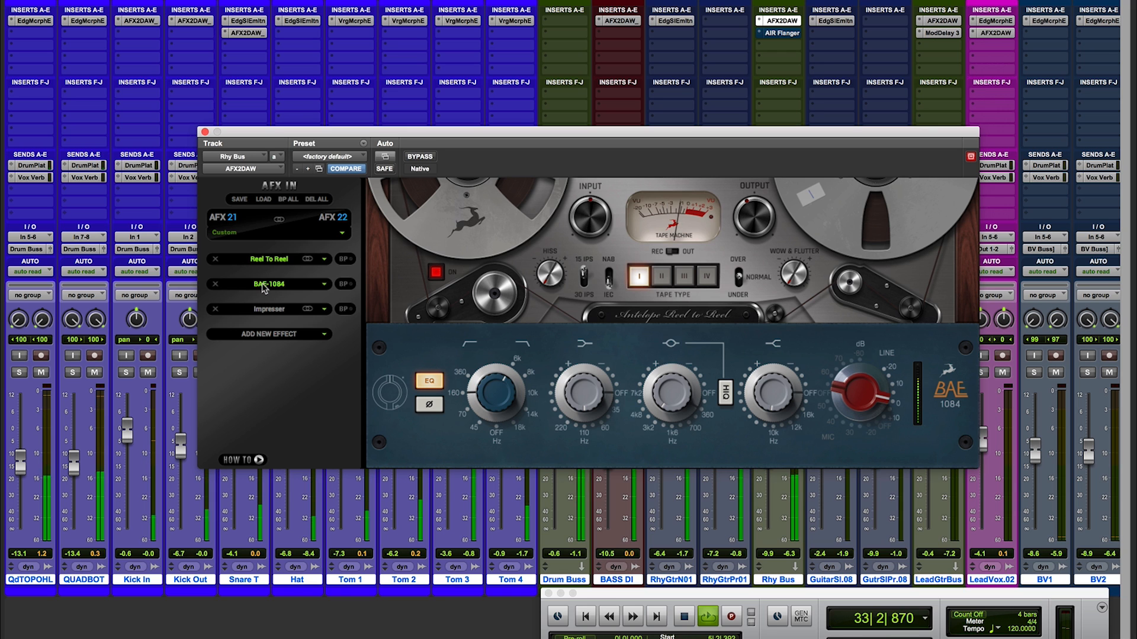
left_click(265, 310)
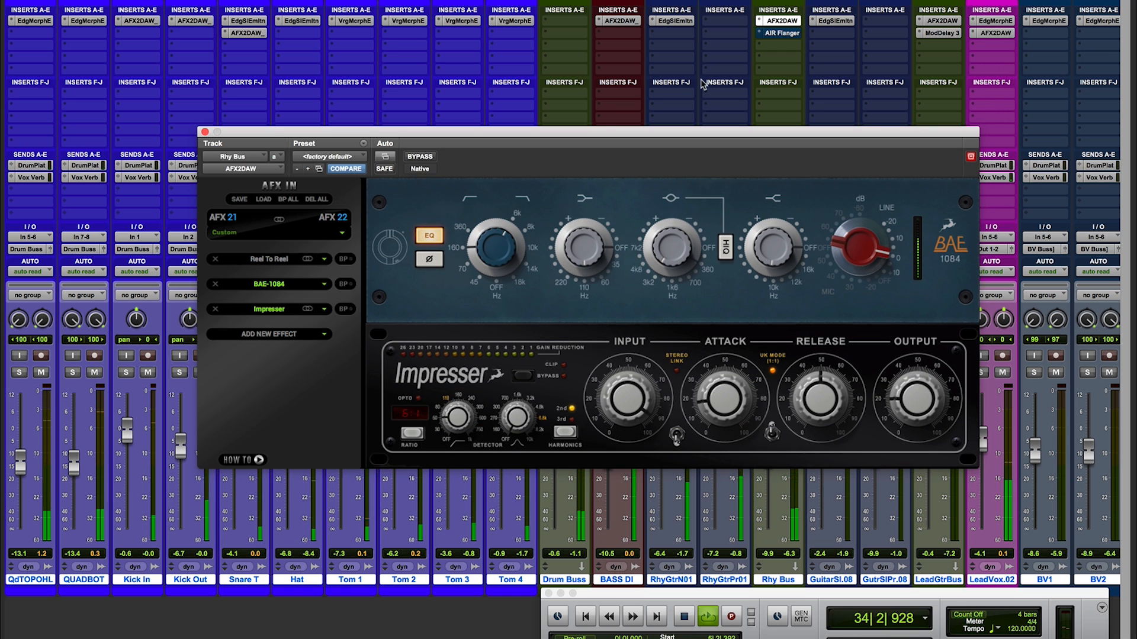